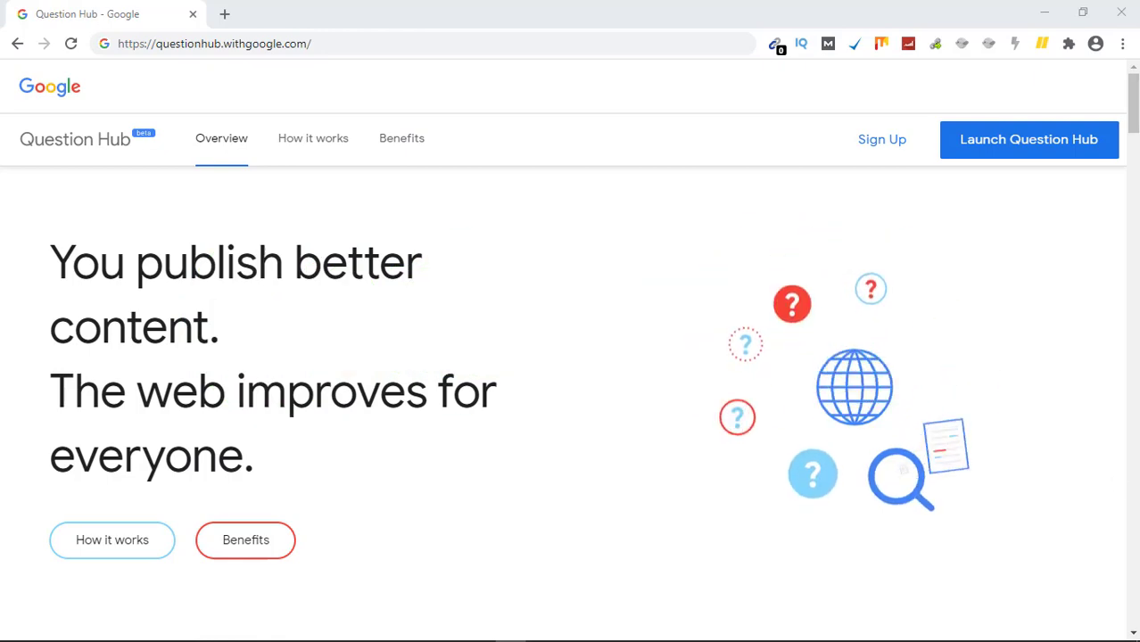
Sign in to Question Hub with the chosen Google account to reach site selection.
{"action": "scroll", "coordinate": [1102, 346], "scroll_direction": "down", "scroll_amount": 15}
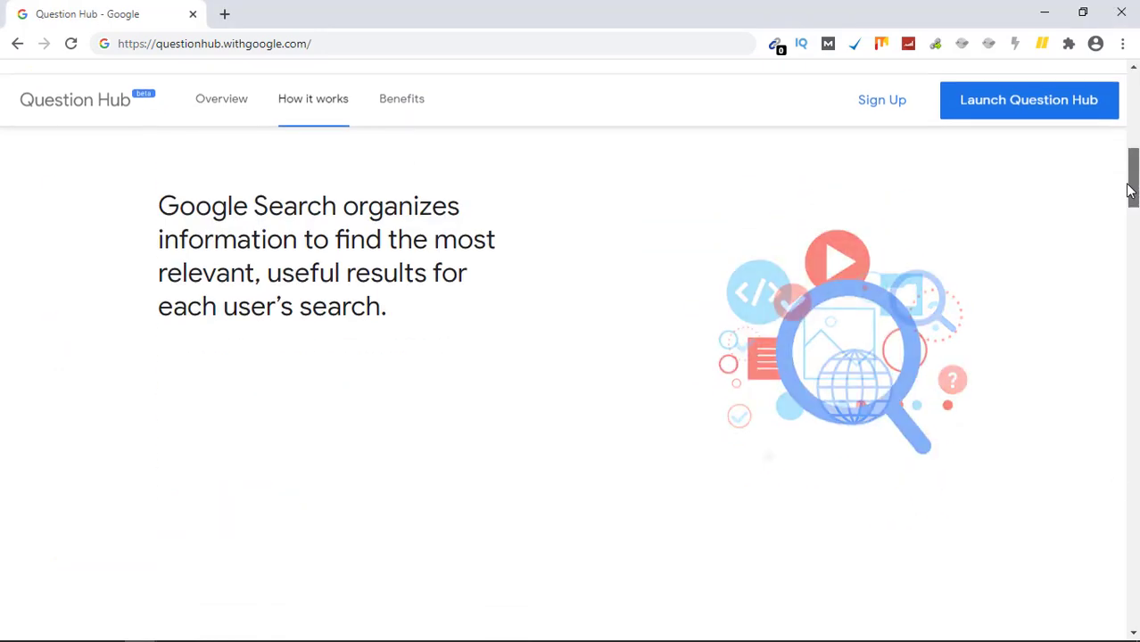
{"action": "scroll", "coordinate": [1103, 346], "scroll_direction": "down", "scroll_amount": 3}
{"action": "scroll", "coordinate": [1091, 374], "scroll_direction": "up", "scroll_amount": 20}
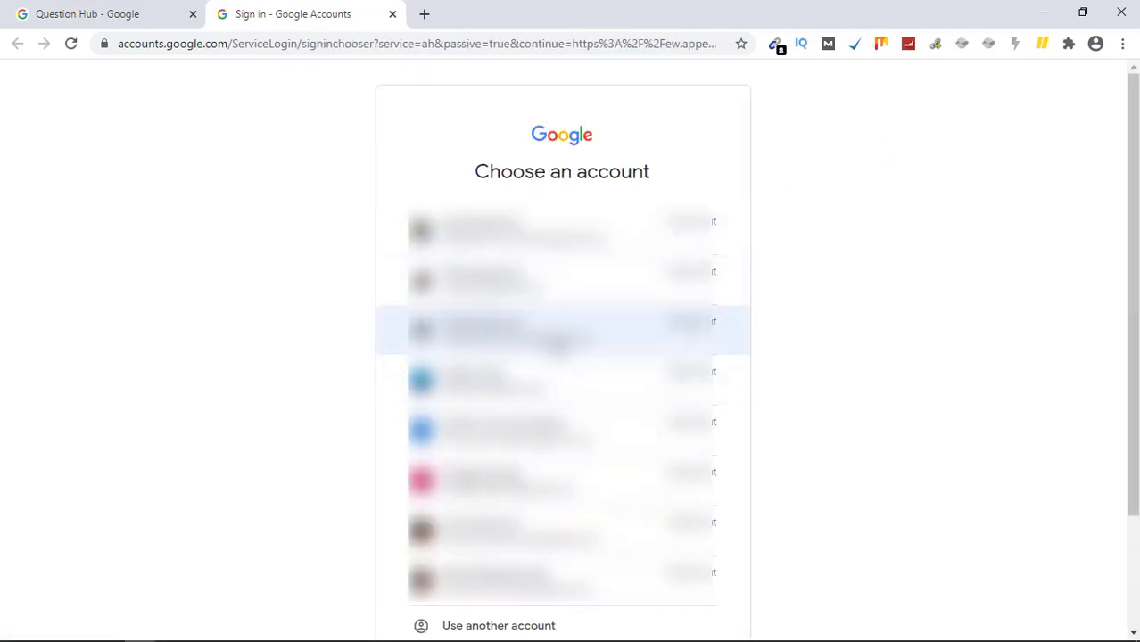
{"action": "left_click", "coordinate": [558, 335]}
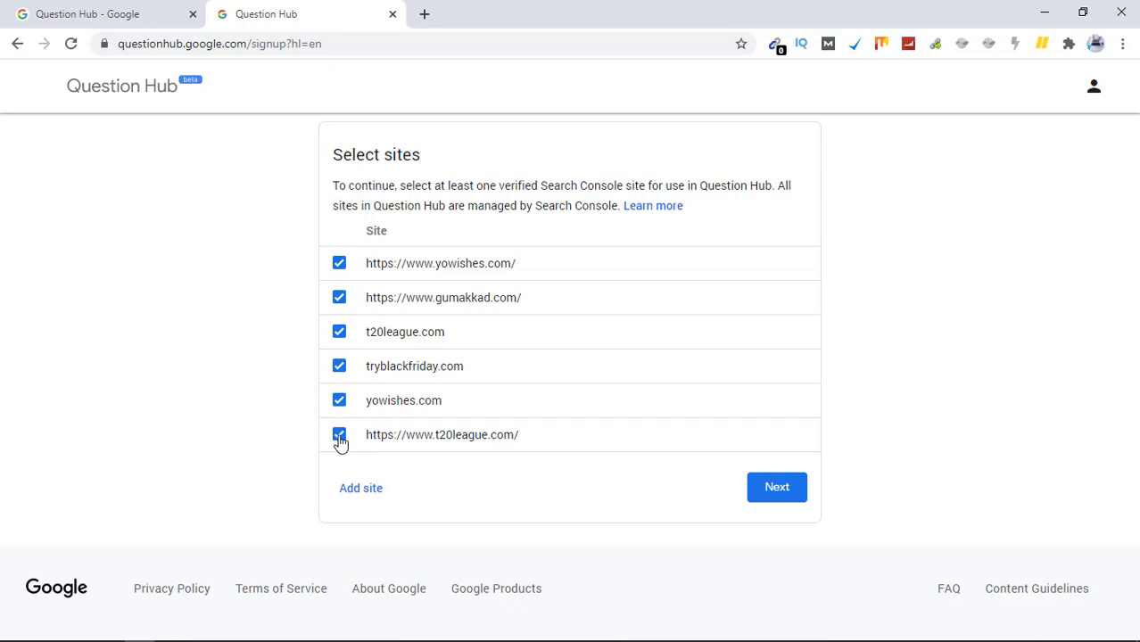
Keep only gumakkad.com as the site and finish signup with English, Hindi and India.
{"action": "left_click", "coordinate": [339, 437]}
{"action": "left_click", "coordinate": [339, 401]}
{"action": "left_click", "coordinate": [340, 366]}
{"action": "left_click", "coordinate": [339, 331]}
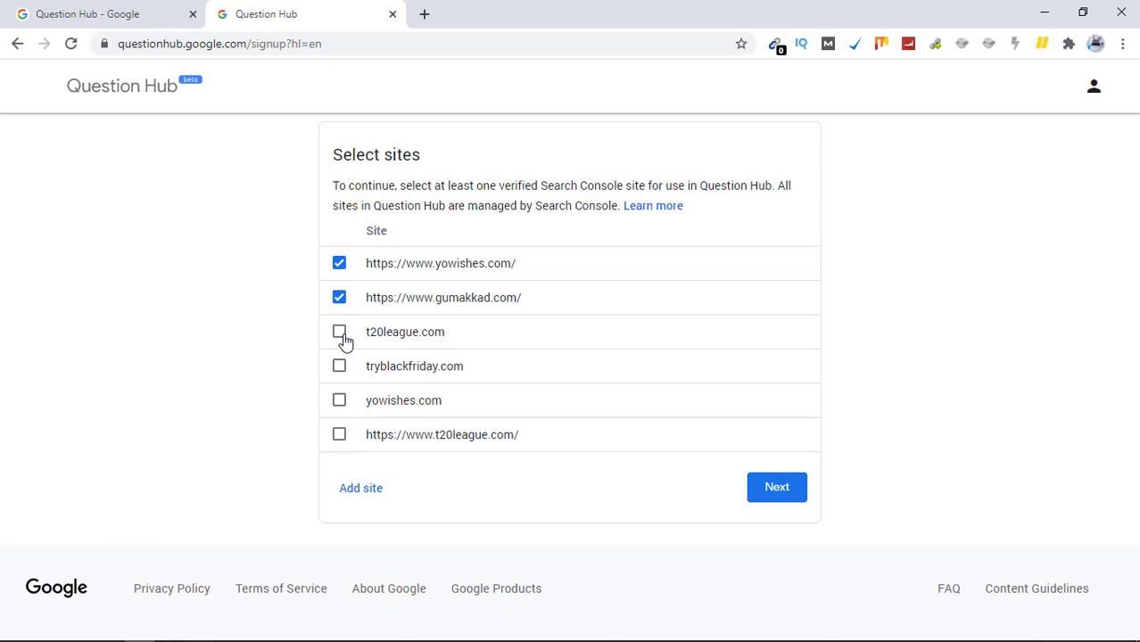
{"action": "left_click", "coordinate": [339, 265]}
{"action": "left_click", "coordinate": [766, 492]}
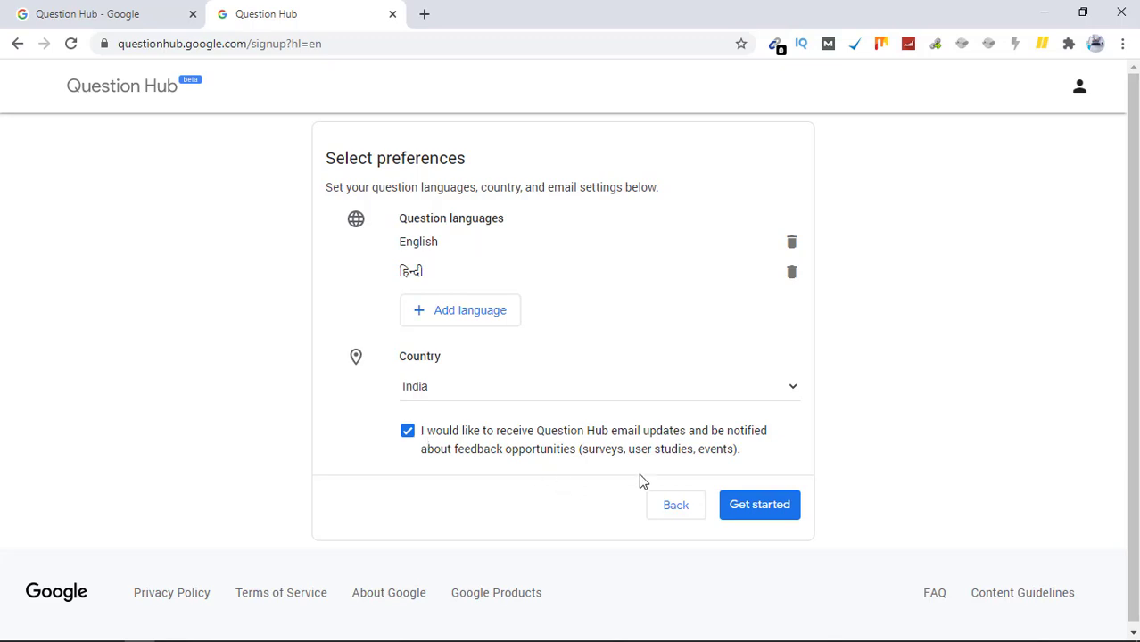
{"action": "left_click", "coordinate": [760, 508]}
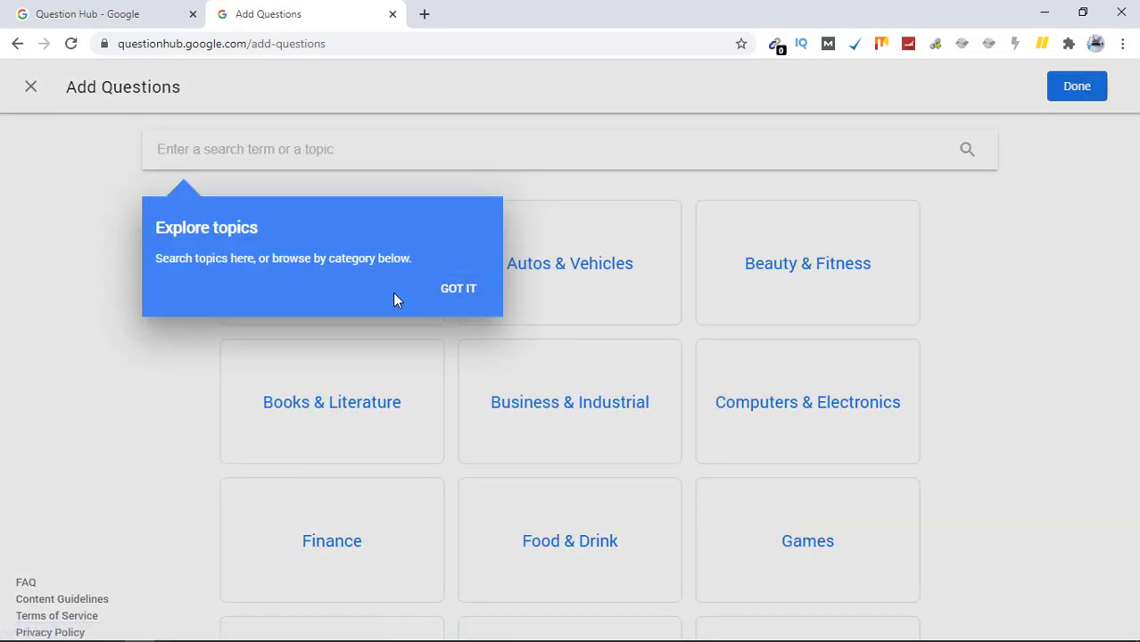
Search for and add the 'Traveling in India' topic, bringing its 10 questions into the list.
{"action": "left_click", "coordinate": [458, 301]}
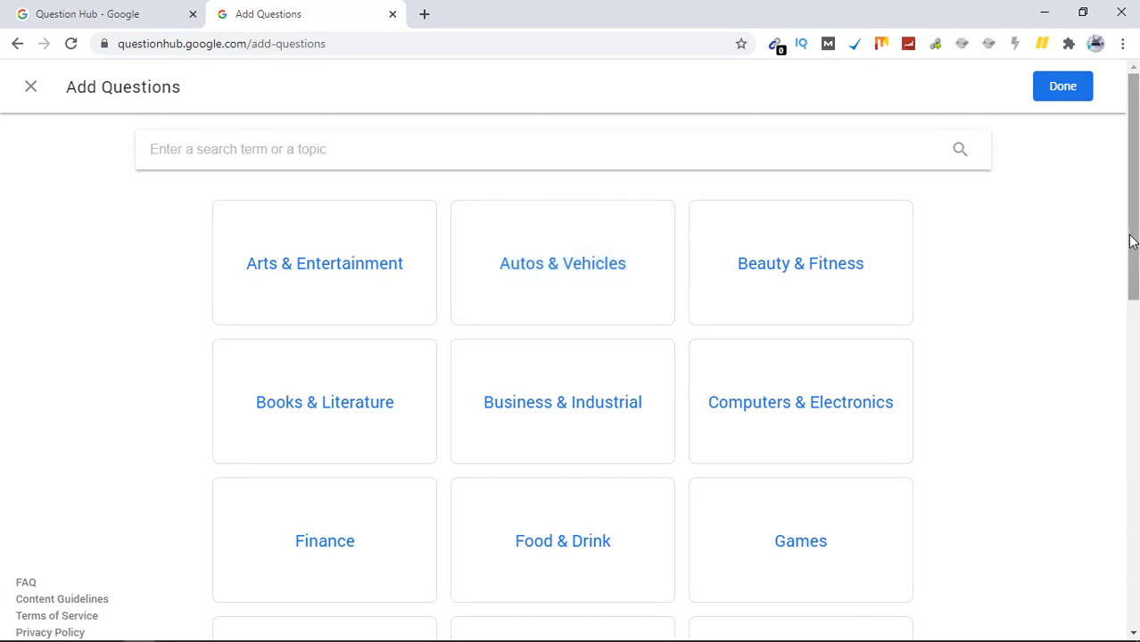
{"action": "mouse_move", "coordinate": [1133, 237]}
{"action": "left_mouse_down"}
{"action": "mouse_move", "coordinate": [1106, 513]}
{"action": "mouse_move", "coordinate": [1133, 329]}
{"action": "mouse_move", "coordinate": [1130, 224]}
{"action": "left_mouse_up"}
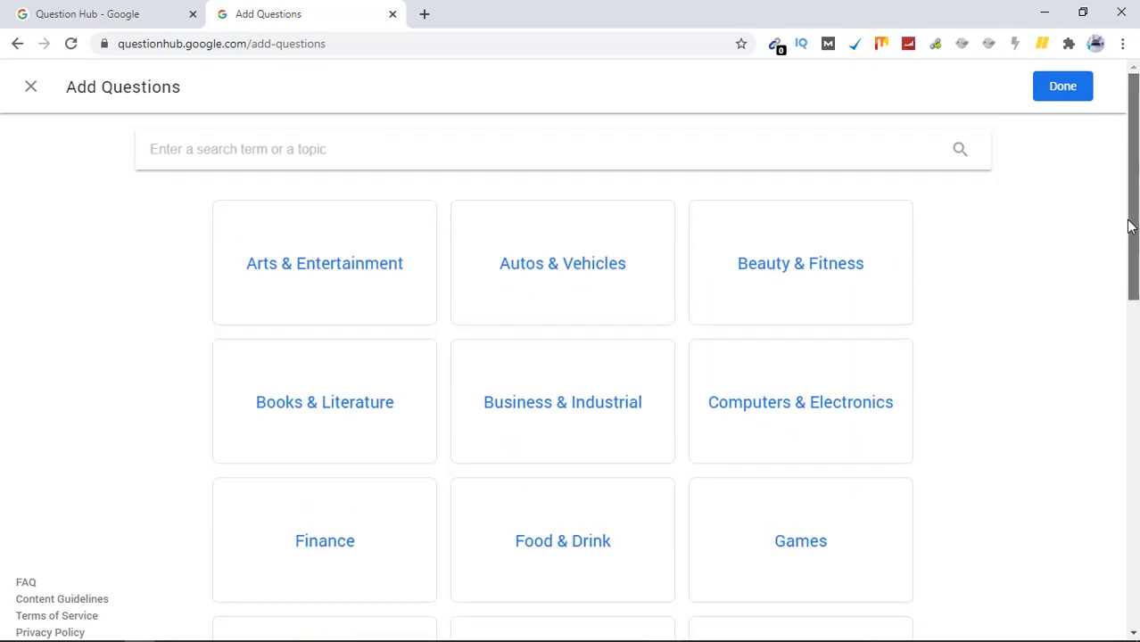
{"action": "left_click", "coordinate": [348, 151]}
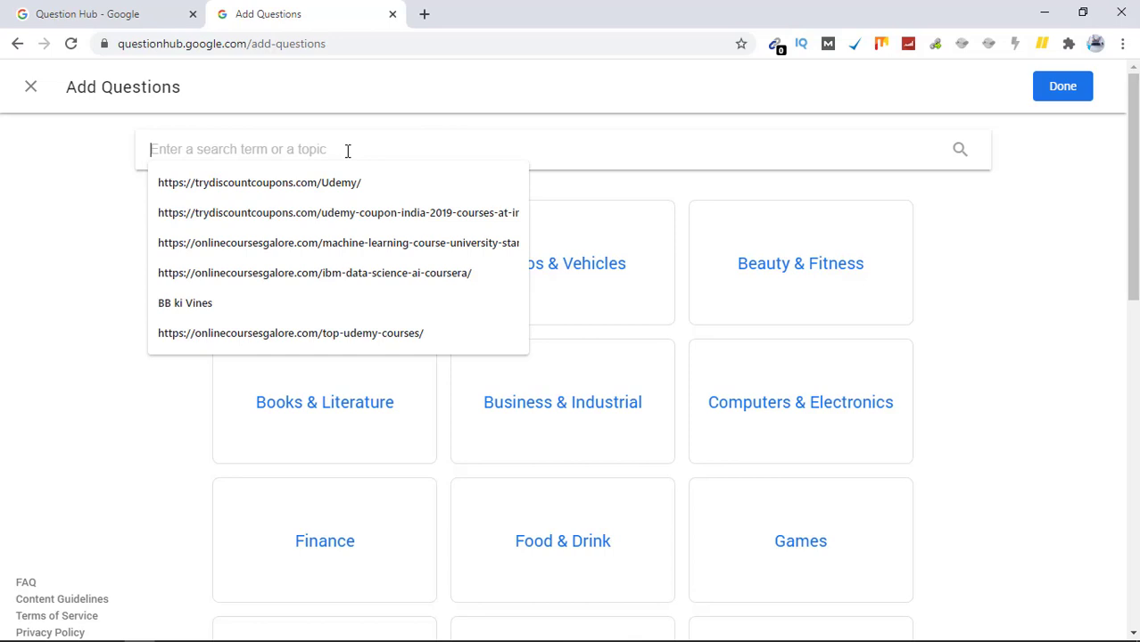
{"action": "type", "text": "Traveling in India"}
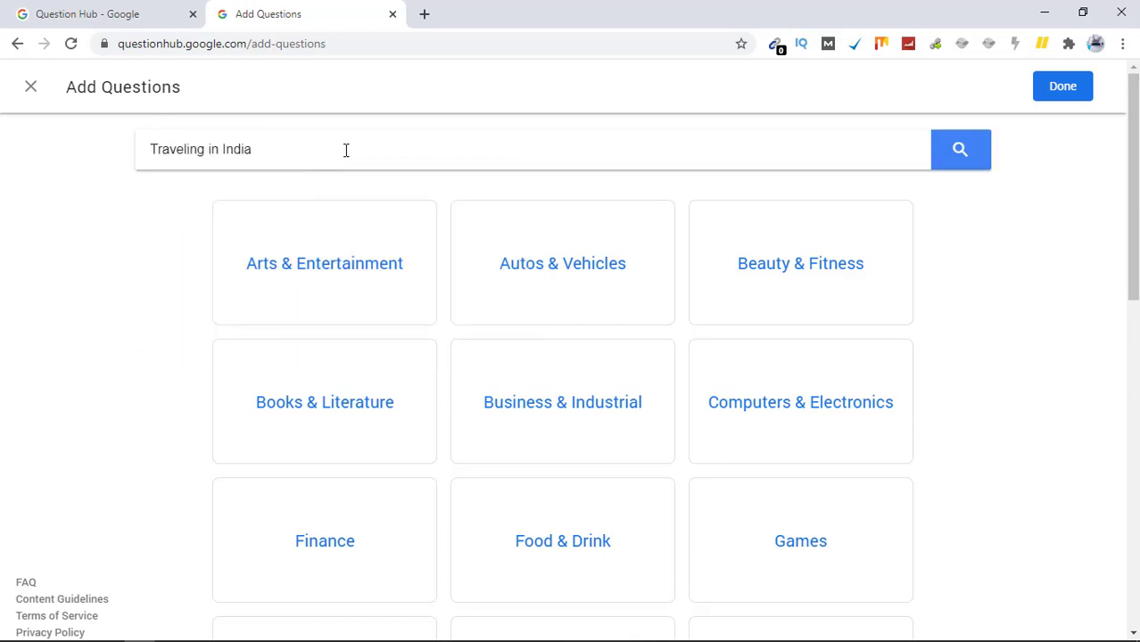
{"action": "left_click", "coordinate": [968, 159]}
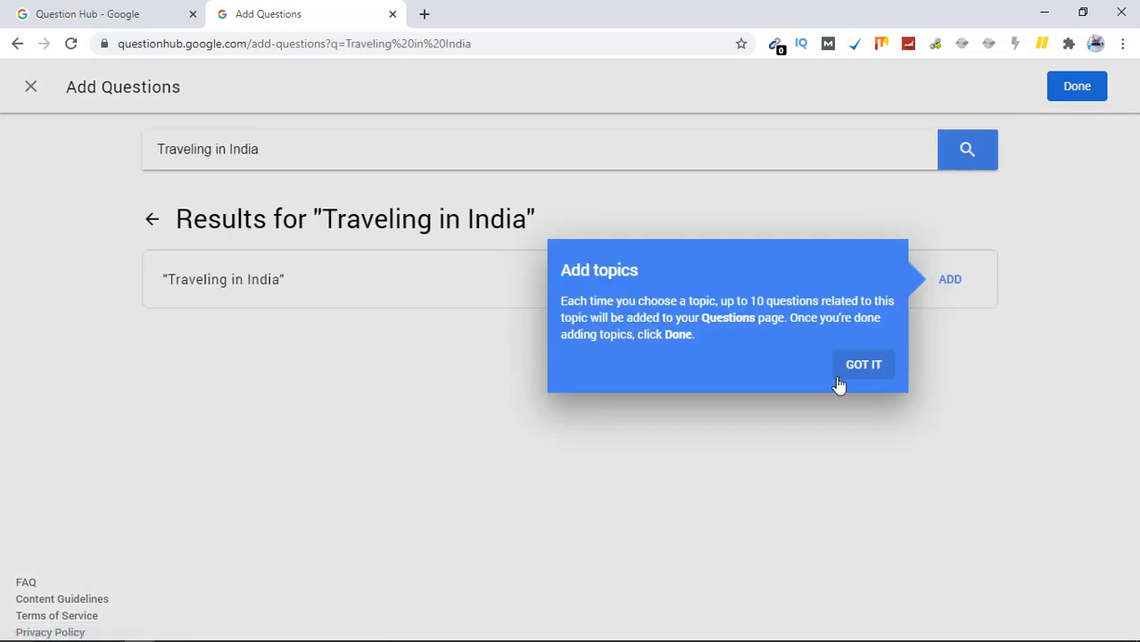
{"action": "left_click", "coordinate": [862, 368]}
{"action": "left_click", "coordinate": [951, 280]}
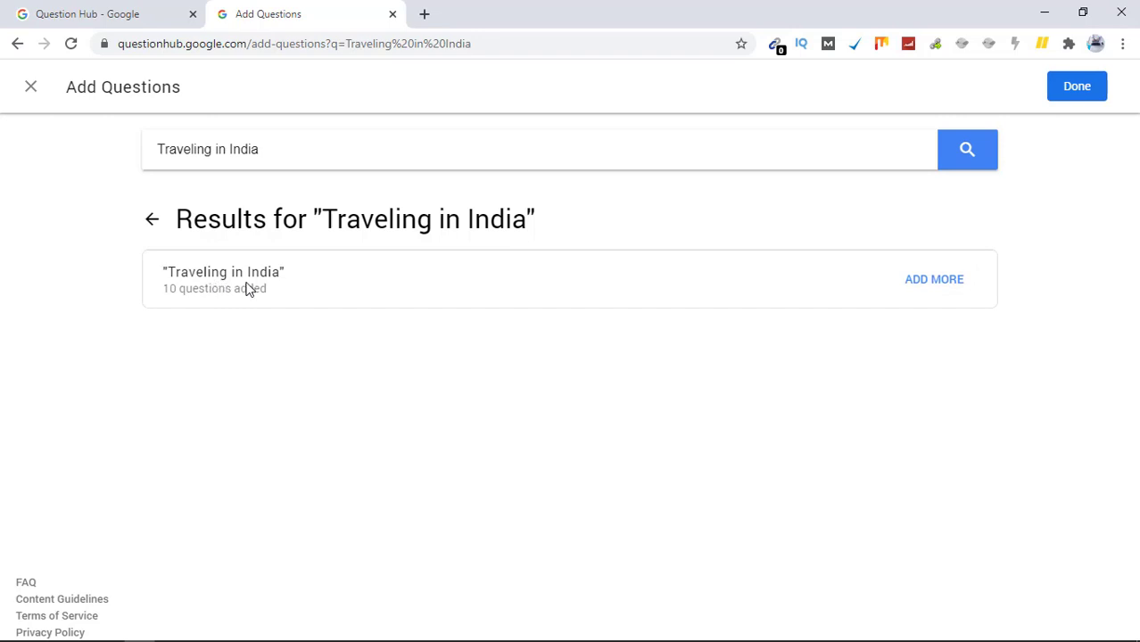
{"action": "left_click", "coordinate": [1065, 101]}
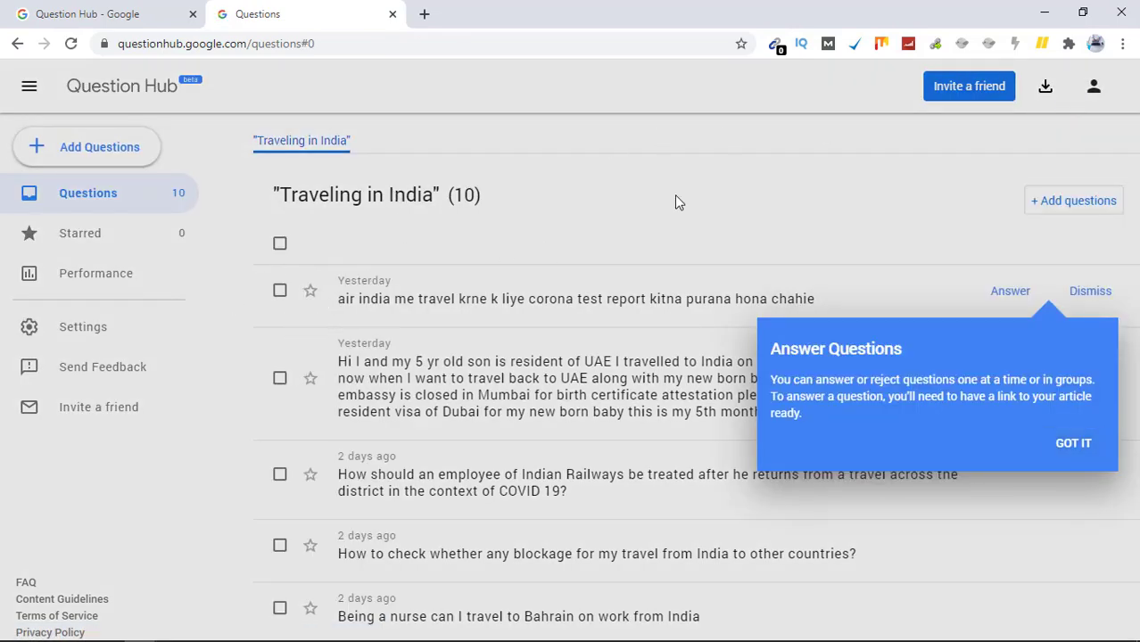
Search 'Amritsar' and add the Amritsar and अमृतसर topics.
{"action": "left_click", "coordinate": [1075, 444]}
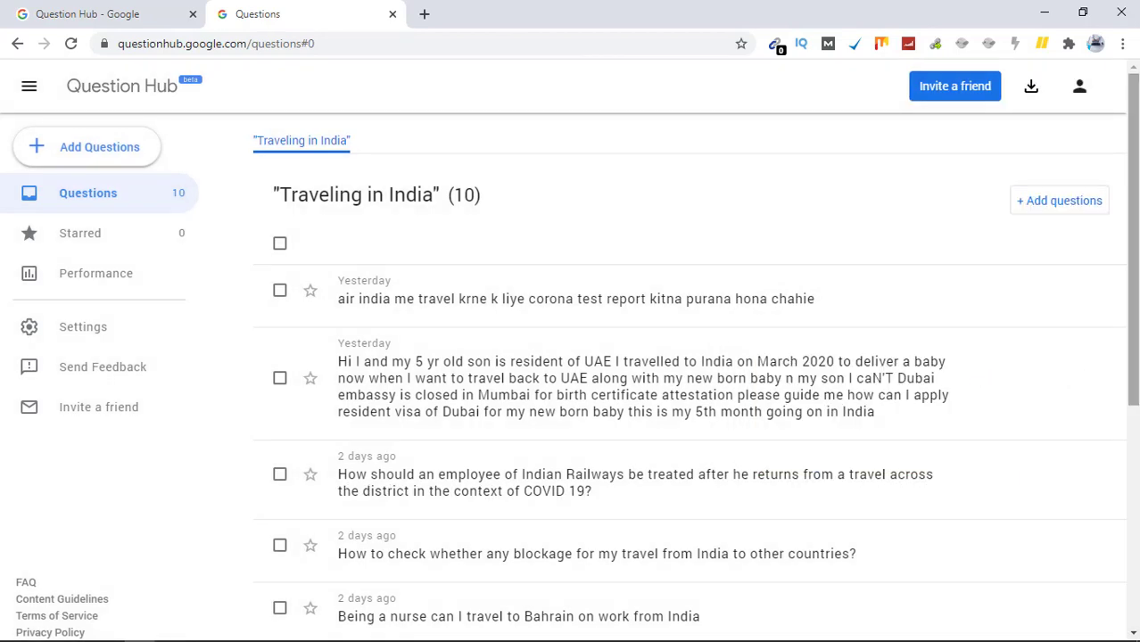
{"action": "left_click", "coordinate": [96, 149]}
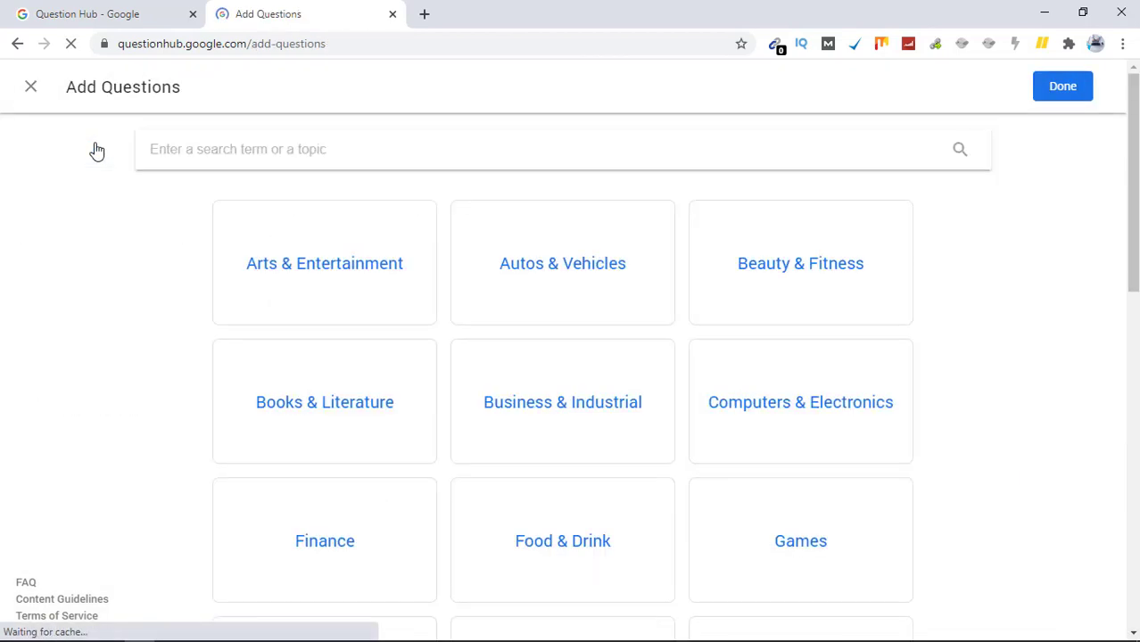
{"action": "left_click", "coordinate": [206, 151]}
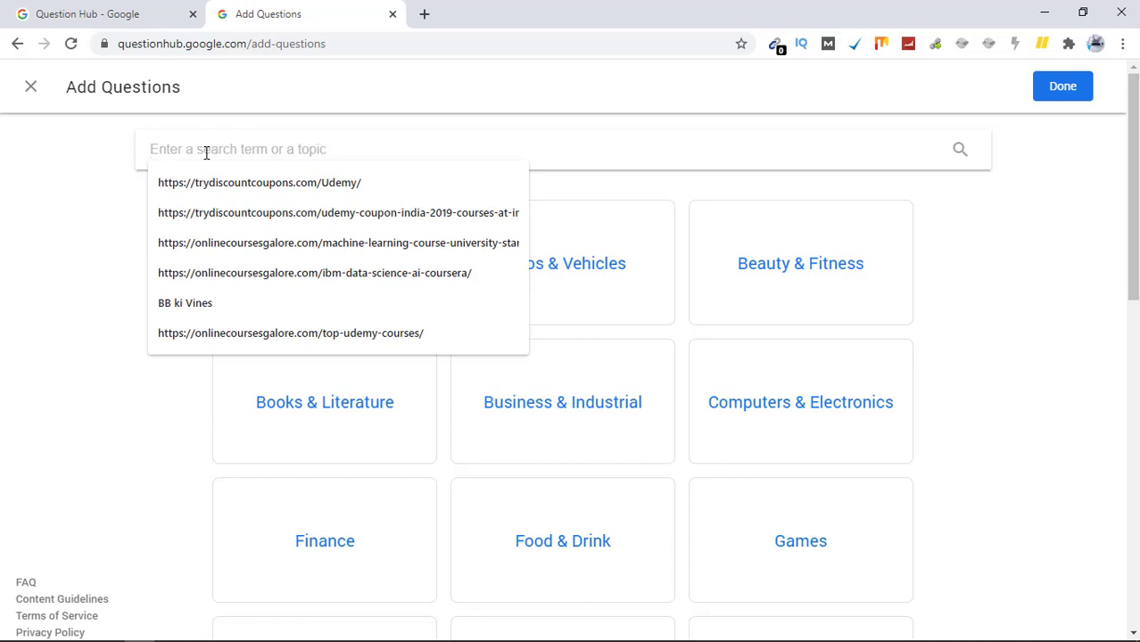
{"action": "type", "text": "Amrits"}
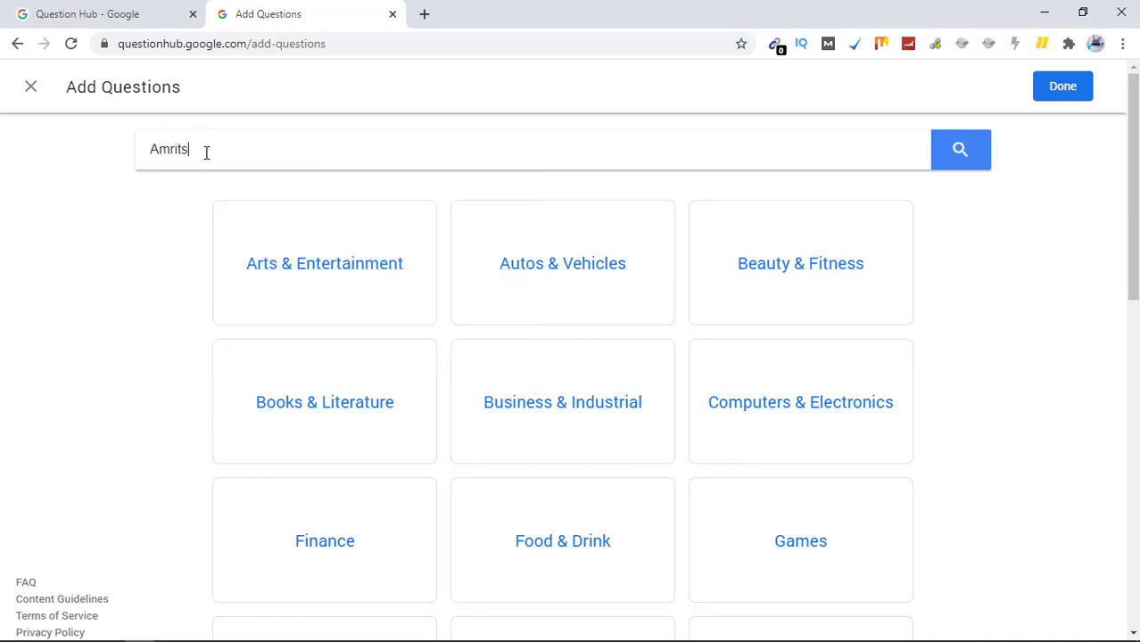
{"action": "type", "text": "ar"}
{"action": "key", "text": "Return"}
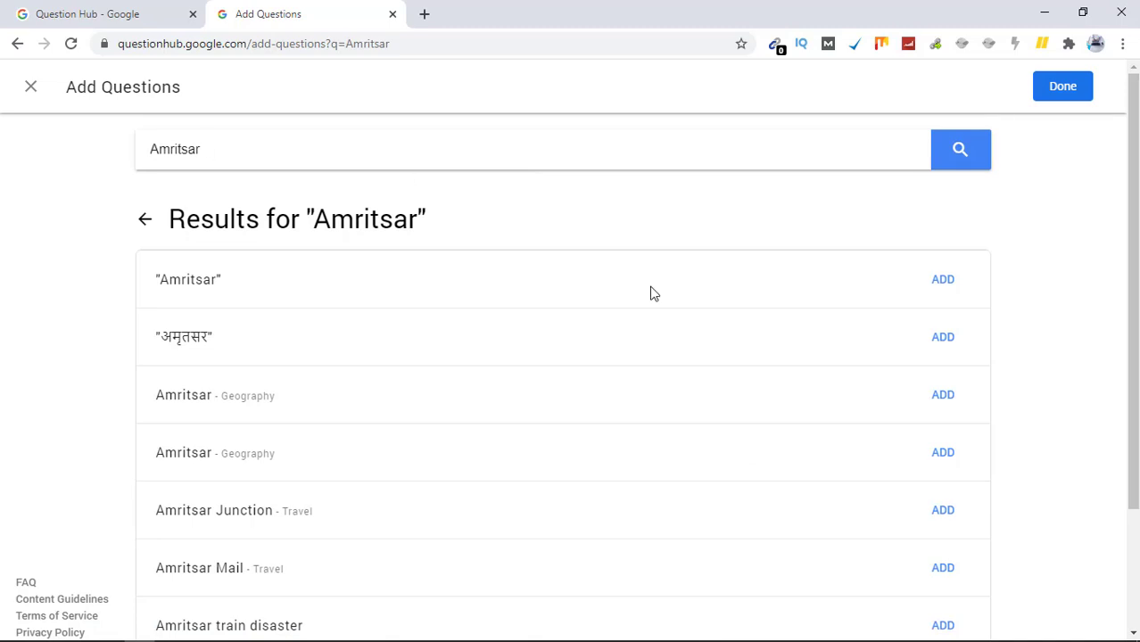
{"action": "left_click", "coordinate": [943, 284]}
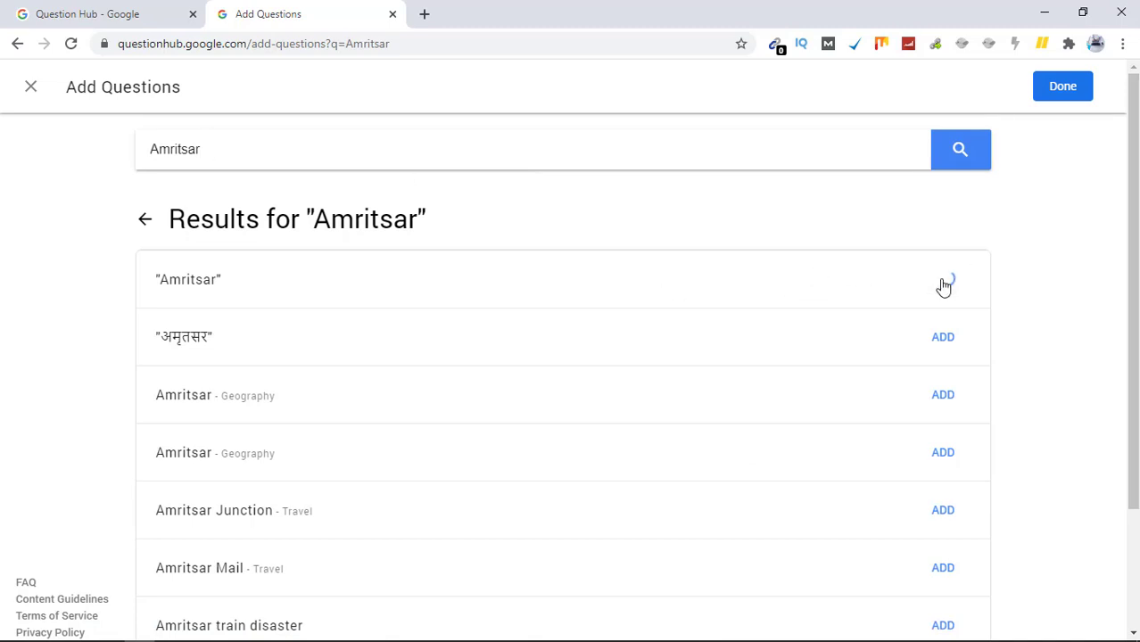
{"action": "left_click", "coordinate": [945, 339]}
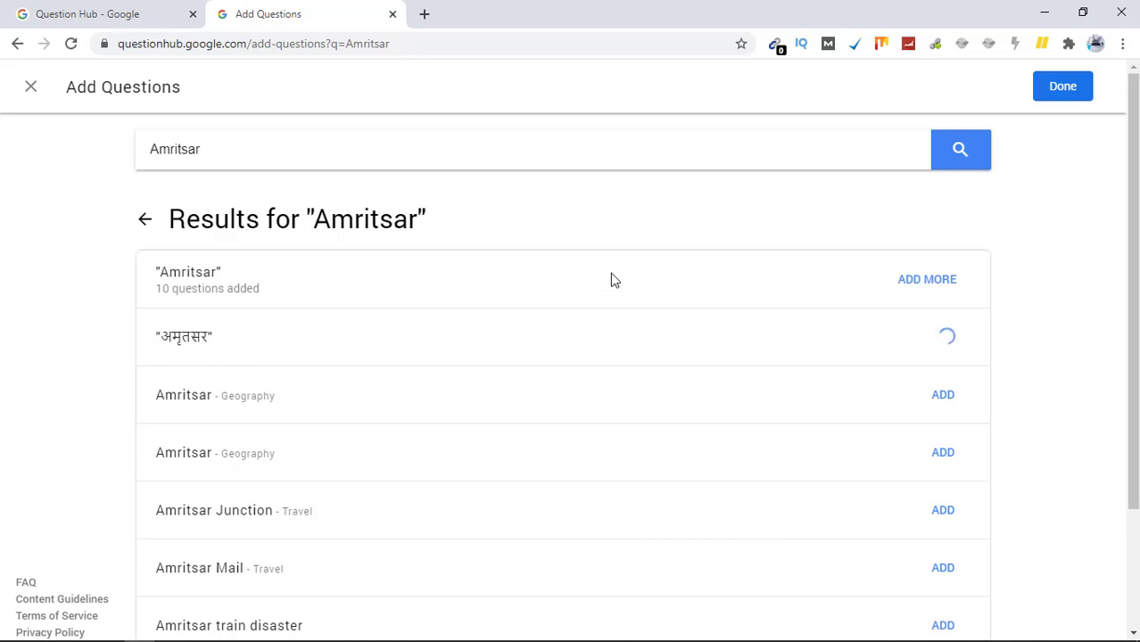
Add the 'Golden Temple Amritsar' topic and return to the 40-question list.
{"action": "triple_click", "coordinate": [285, 153]}
{"action": "type", "text": "Golden "}
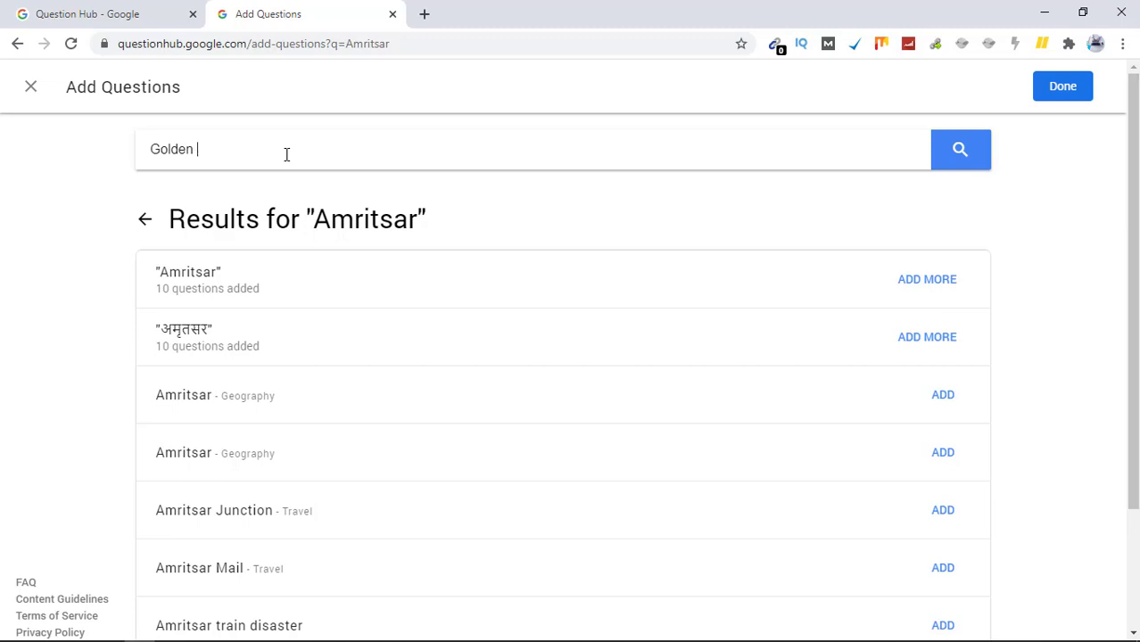
{"action": "type", "text": "Temple Amritsar"}
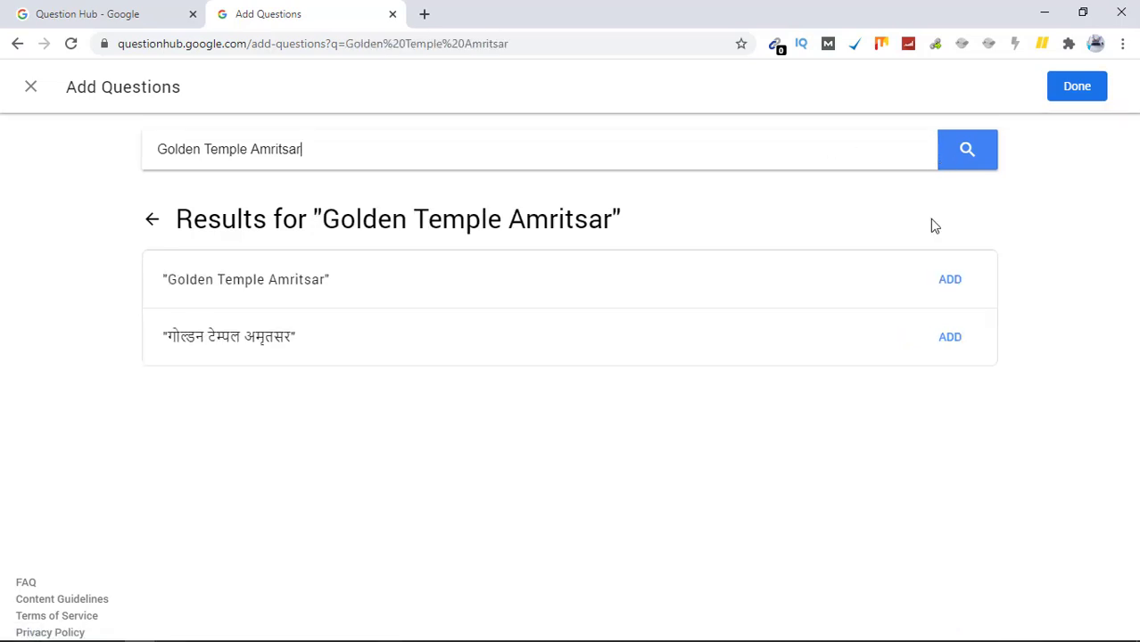
{"action": "left_click", "coordinate": [949, 282]}
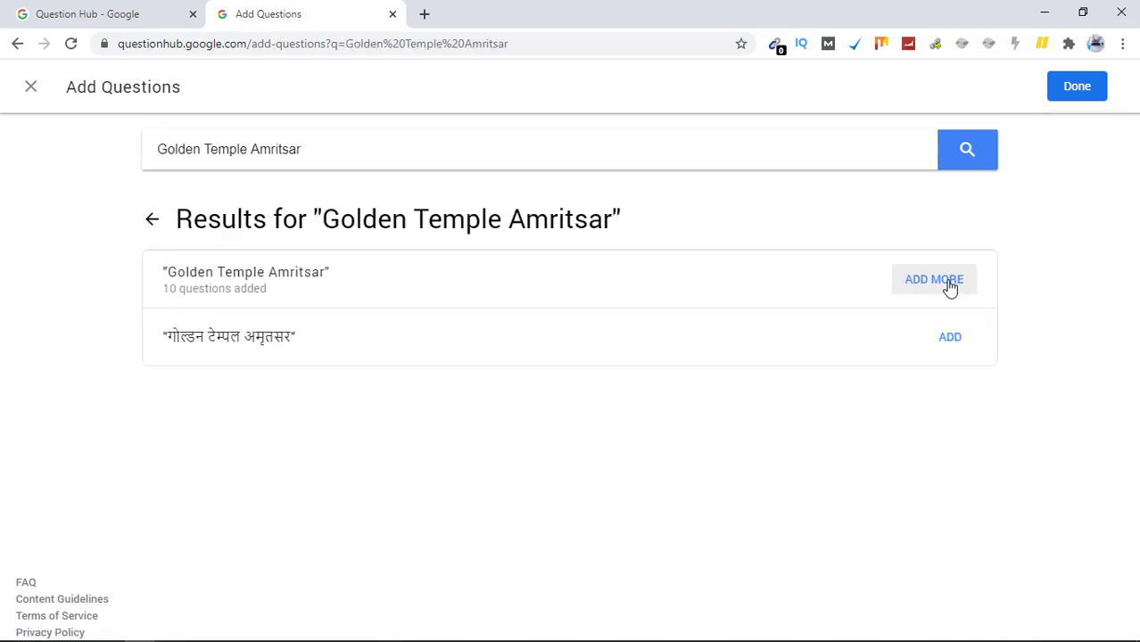
{"action": "left_click", "coordinate": [1089, 100]}
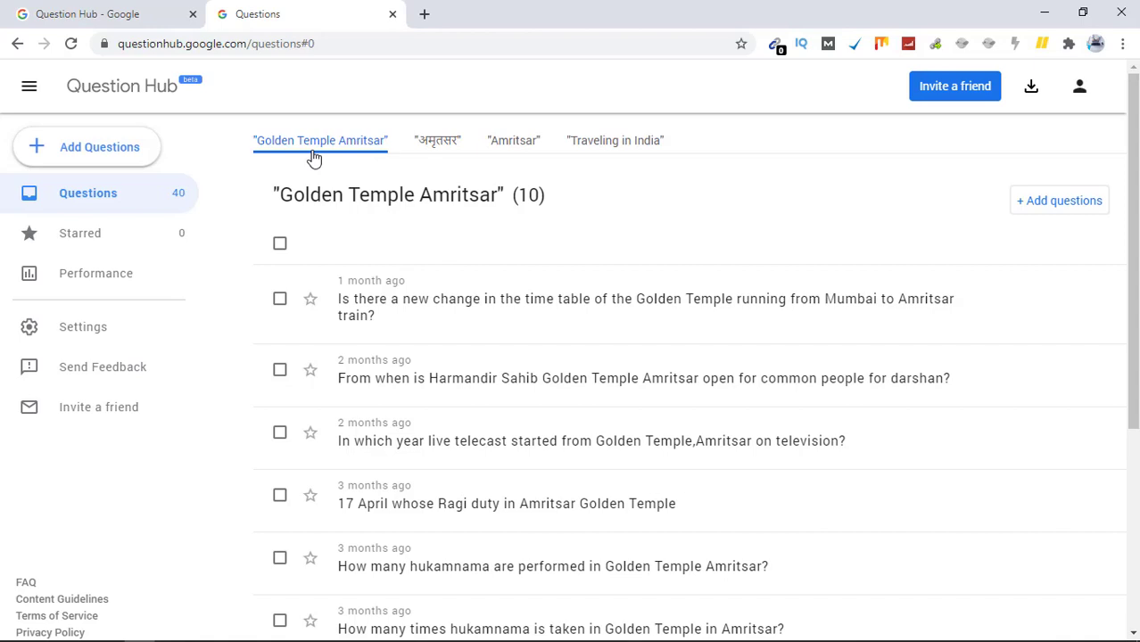
{"action": "scroll", "coordinate": [1111, 323], "scroll_direction": "down", "scroll_amount": 2}
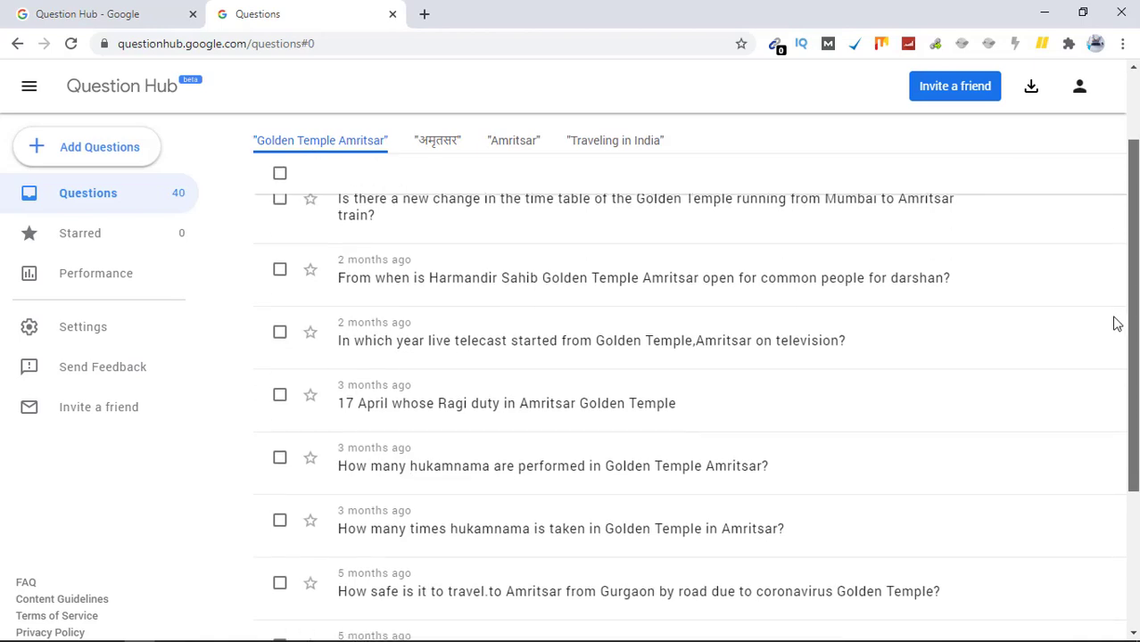
{"action": "left_click_drag", "start_coordinate": [1129, 344], "coordinate": [1129, 229]}
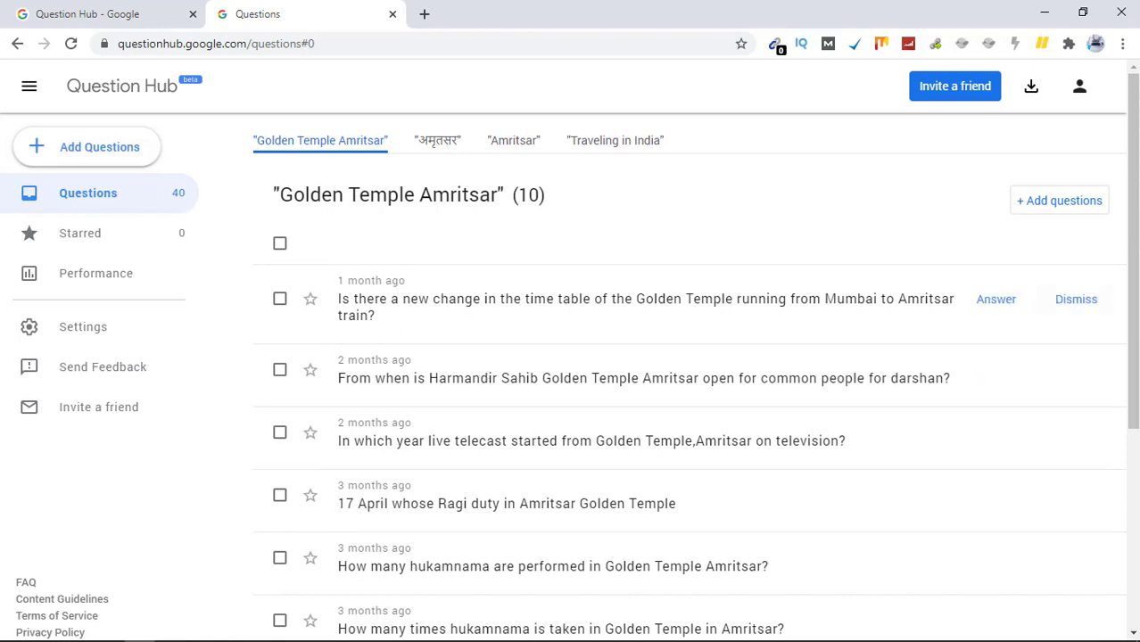
{"action": "left_click_drag", "start_coordinate": [1132, 209], "coordinate": [1119, 388]}
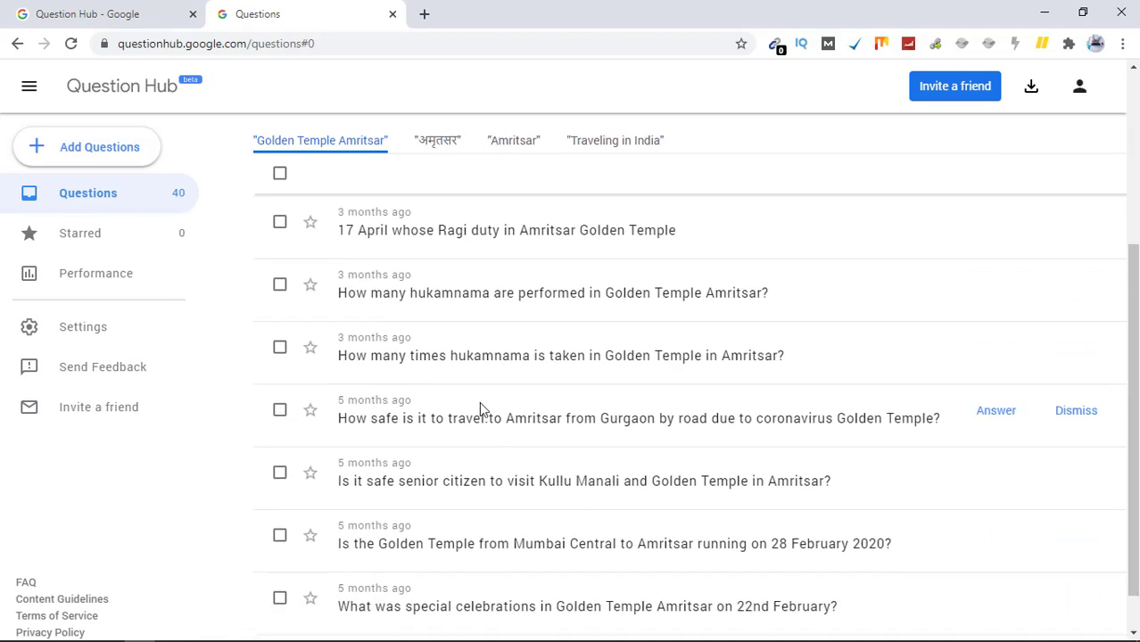
Open gumakkad.com in a new tab and go to its 'A Trip To Golden Temple Amritsar' post.
{"action": "left_click", "coordinate": [426, 14]}
{"action": "type", "text": "gumakkad.com"}
{"action": "key", "text": "Return"}
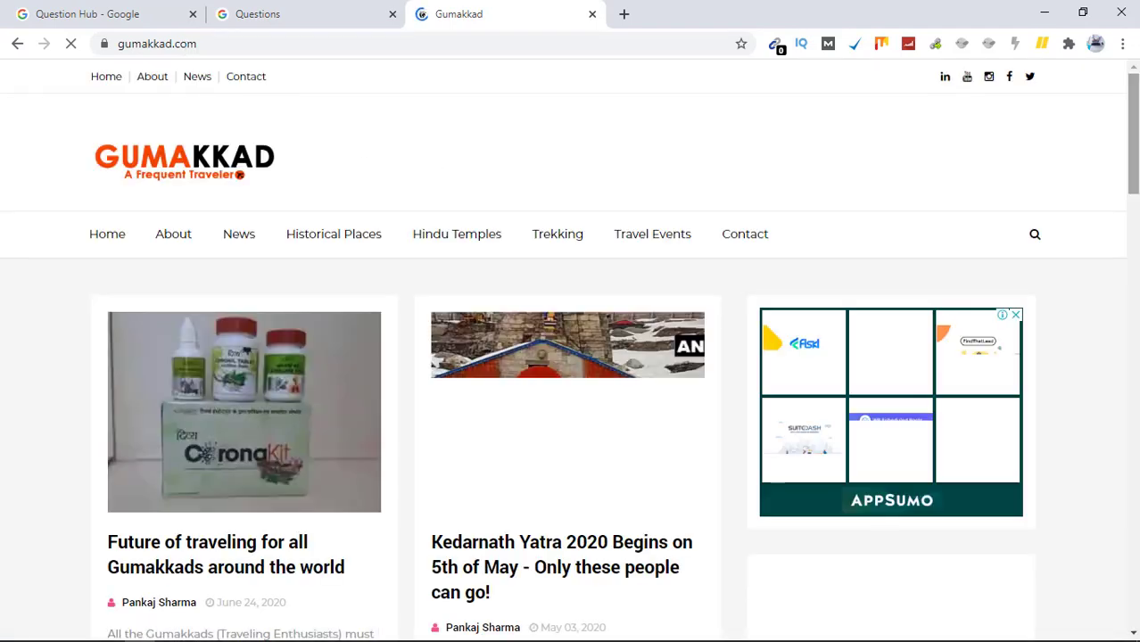
{"action": "scroll", "coordinate": [1123, 171], "scroll_direction": "down", "scroll_amount": 3}
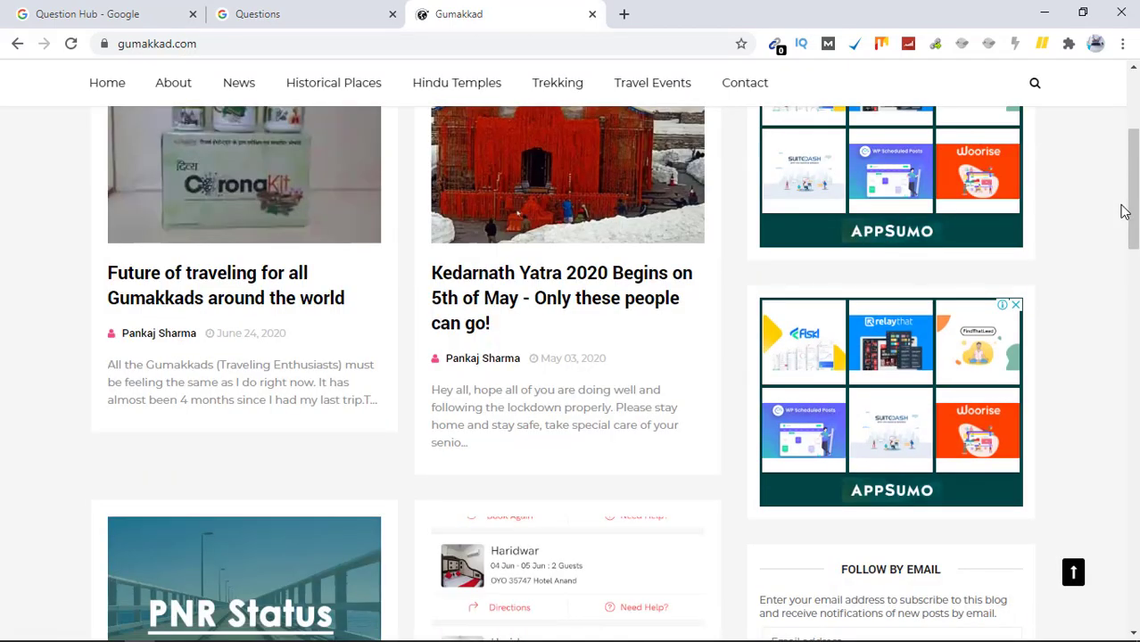
{"action": "left_click_drag", "start_coordinate": [1127, 253], "coordinate": [1126, 429]}
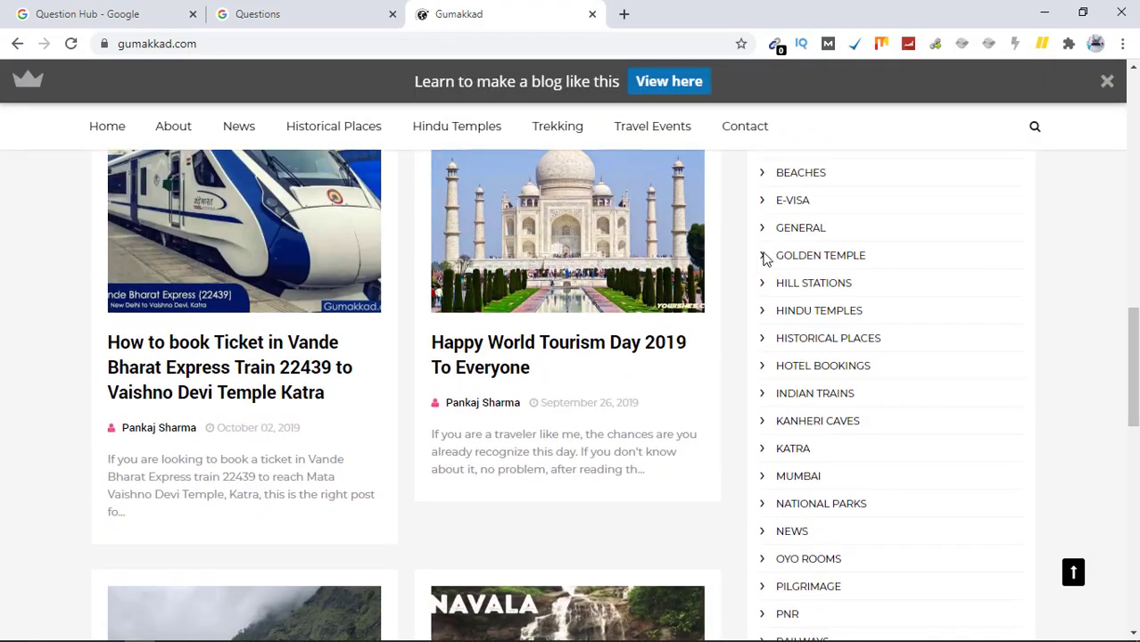
{"action": "left_click", "coordinate": [797, 259]}
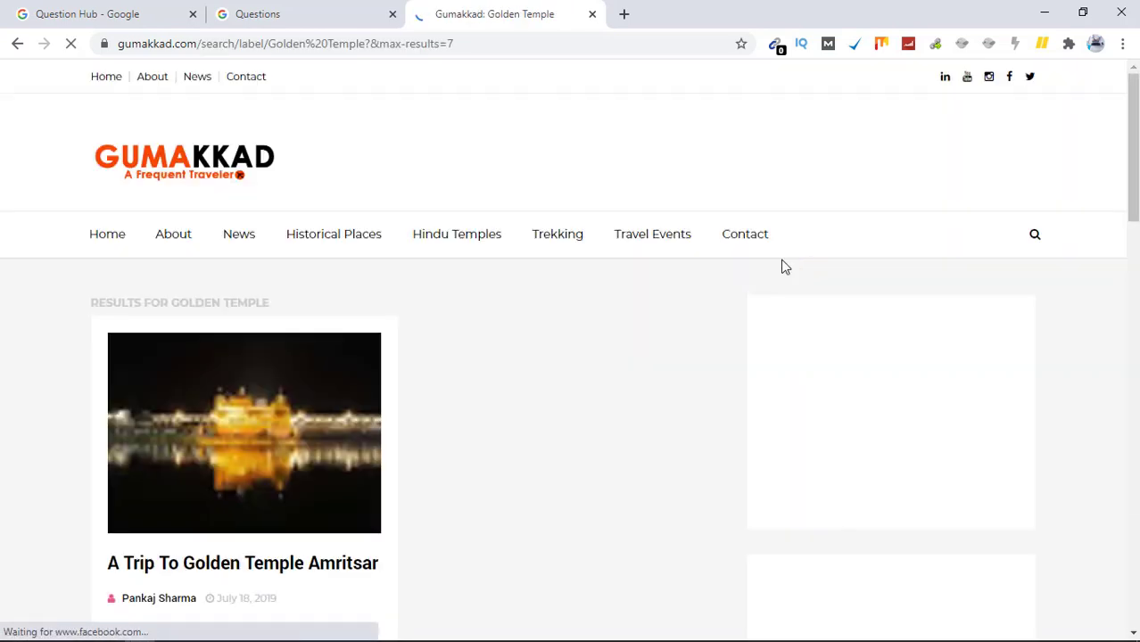
{"action": "left_click", "coordinate": [201, 564]}
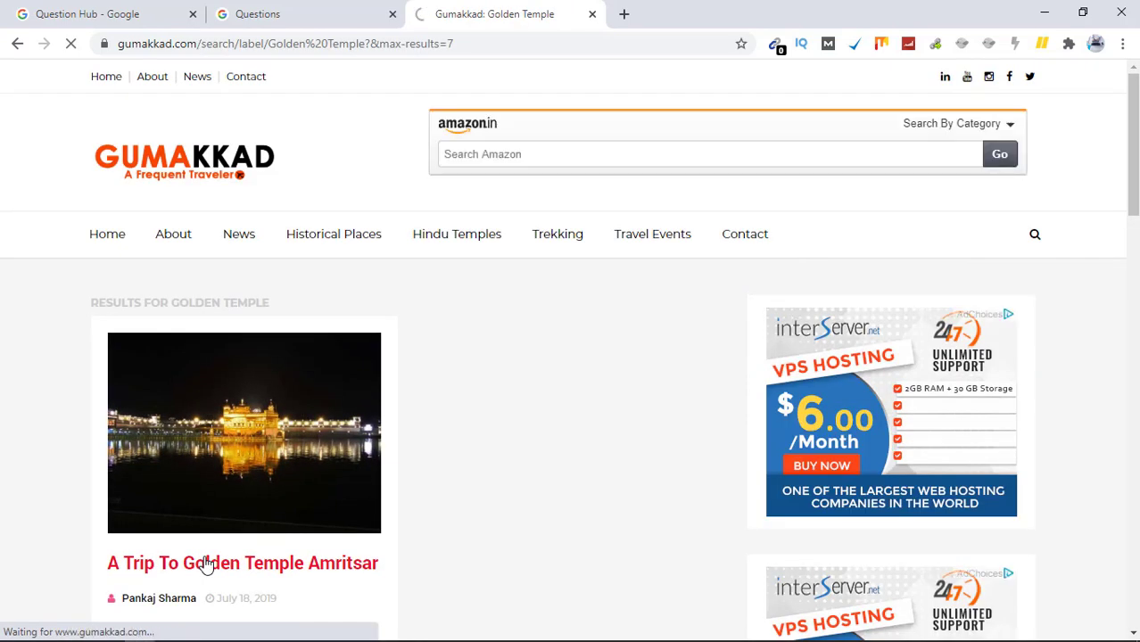
Copy the Golden Temple article's URL and go back to the Question Hub questions.
{"action": "scroll", "coordinate": [870, 339], "scroll_direction": "down", "scroll_amount": 5}
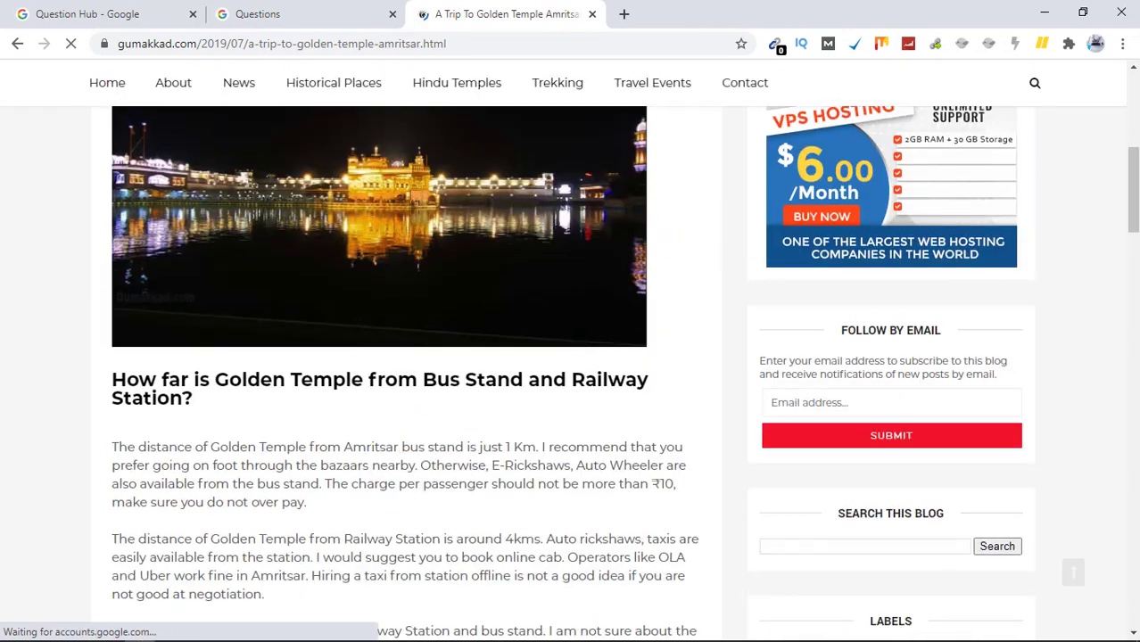
{"action": "left_click", "coordinate": [347, 42]}
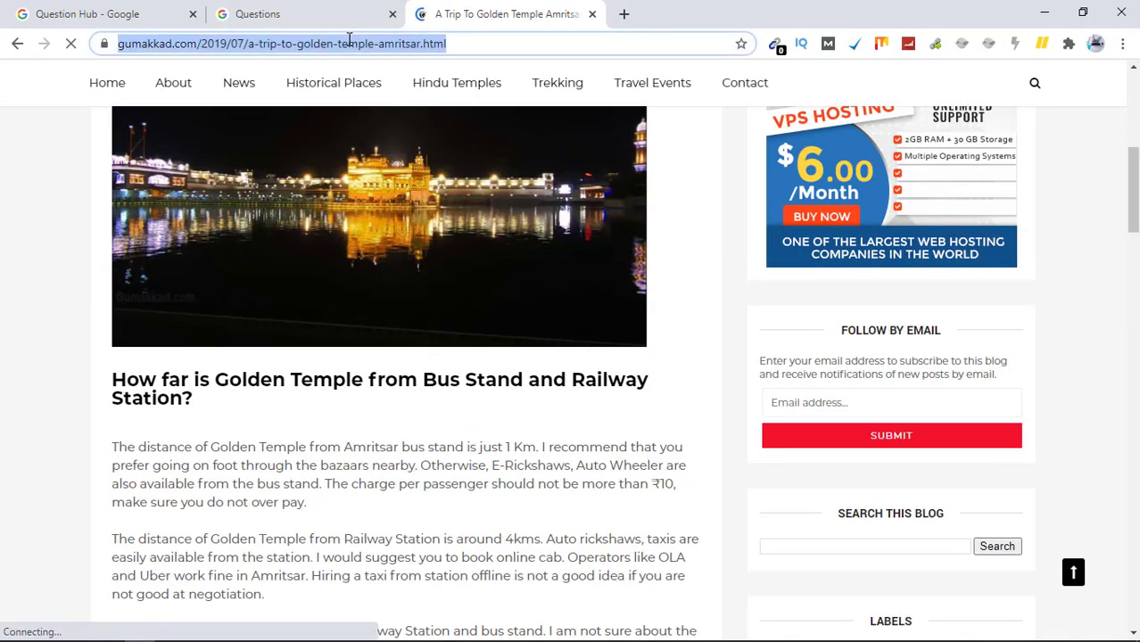
{"action": "right_click", "coordinate": [348, 42]}
{"action": "left_click", "coordinate": [378, 130]}
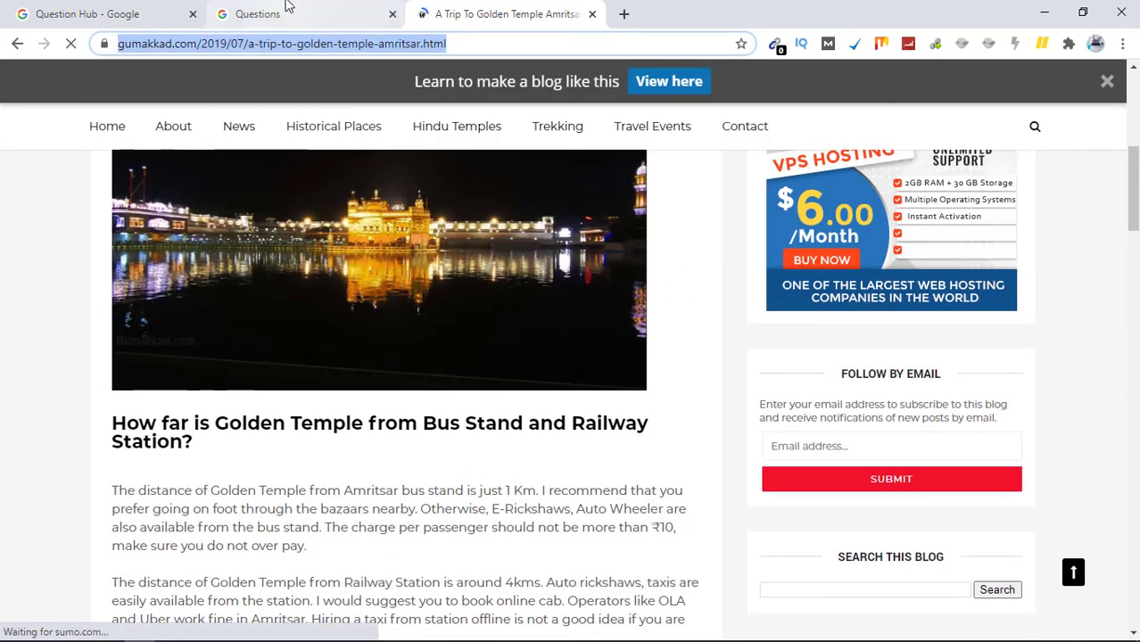
{"action": "left_click", "coordinate": [287, 10]}
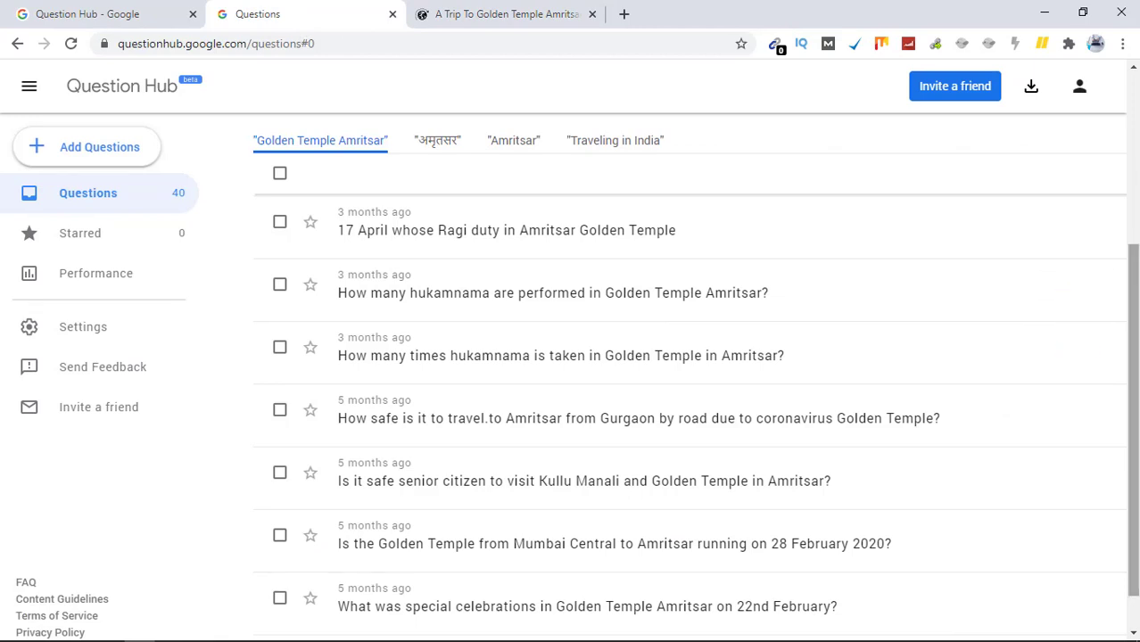
{"action": "left_click_drag", "start_coordinate": [1135, 282], "coordinate": [1136, 314]}
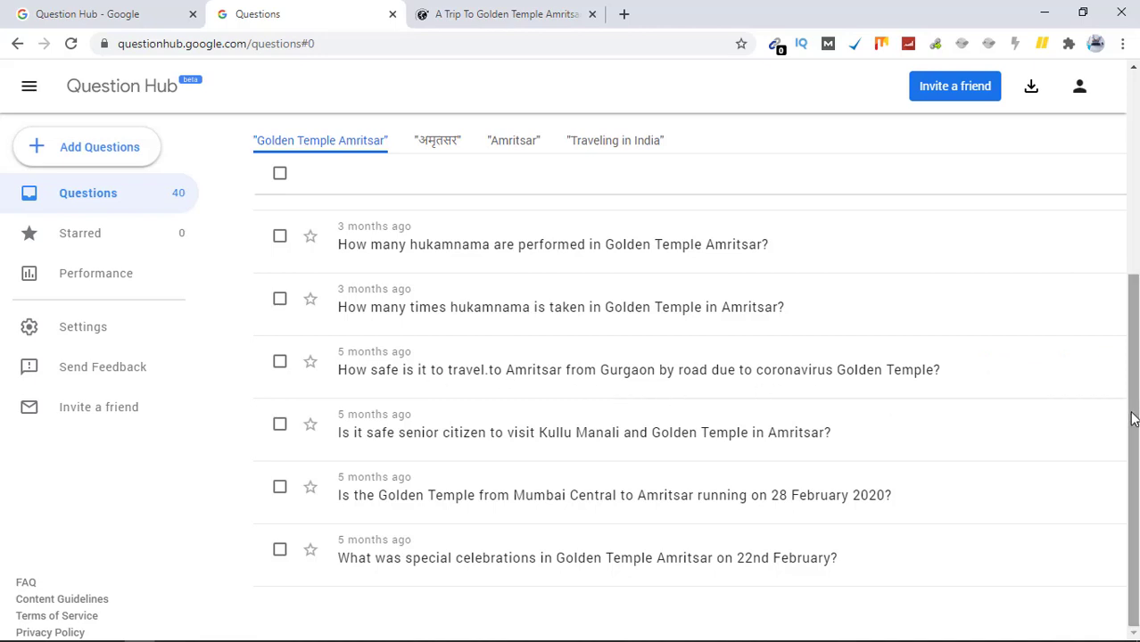
{"action": "scroll", "coordinate": [1133, 419], "scroll_direction": "up", "scroll_amount": 2}
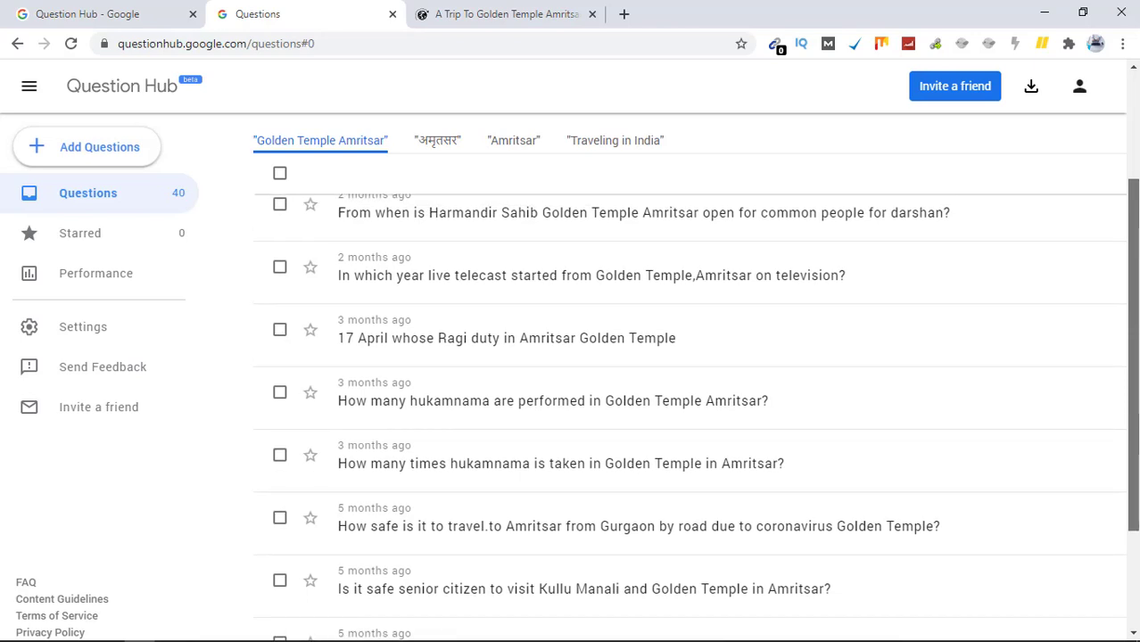
{"action": "scroll", "coordinate": [687, 401], "scroll_direction": "up", "scroll_amount": 2}
{"action": "scroll", "coordinate": [696, 371], "scroll_direction": "up", "scroll_amount": 1}
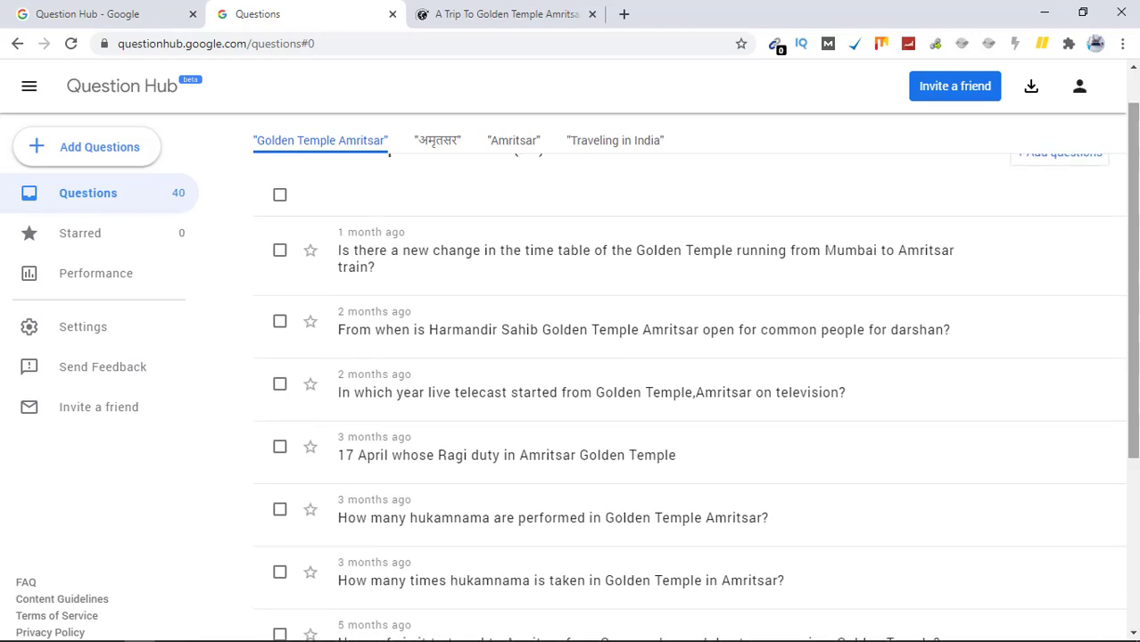
{"action": "left_click_drag", "start_coordinate": [1133, 280], "coordinate": [1133, 287]}
{"action": "scroll", "coordinate": [1135, 278], "scroll_direction": "down", "scroll_amount": 1}
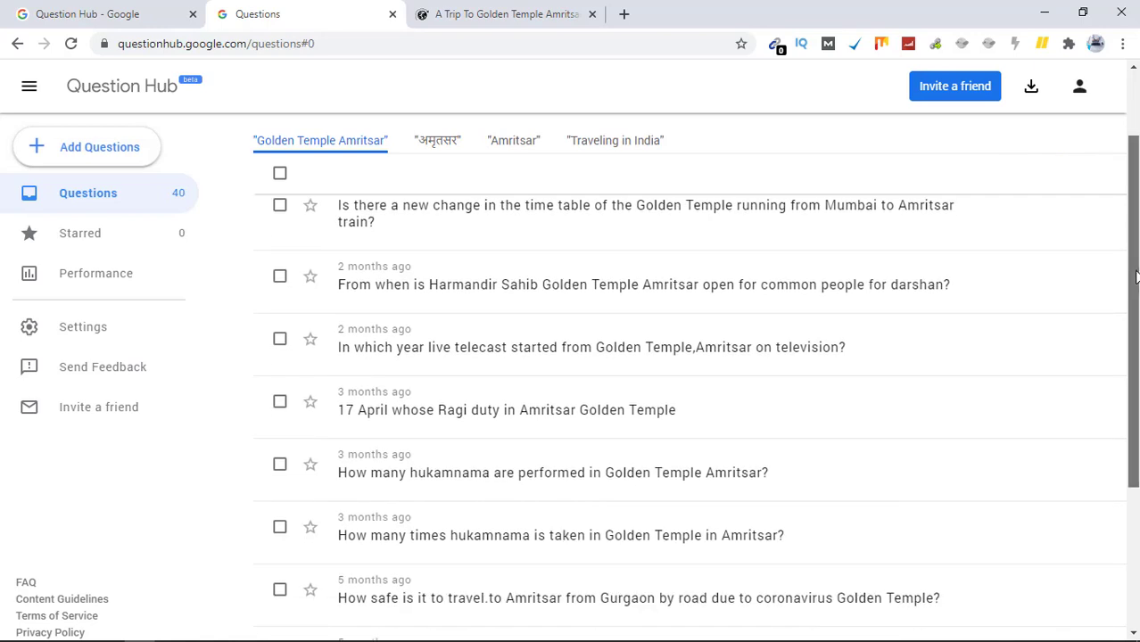
{"action": "left_click", "coordinate": [522, 12]}
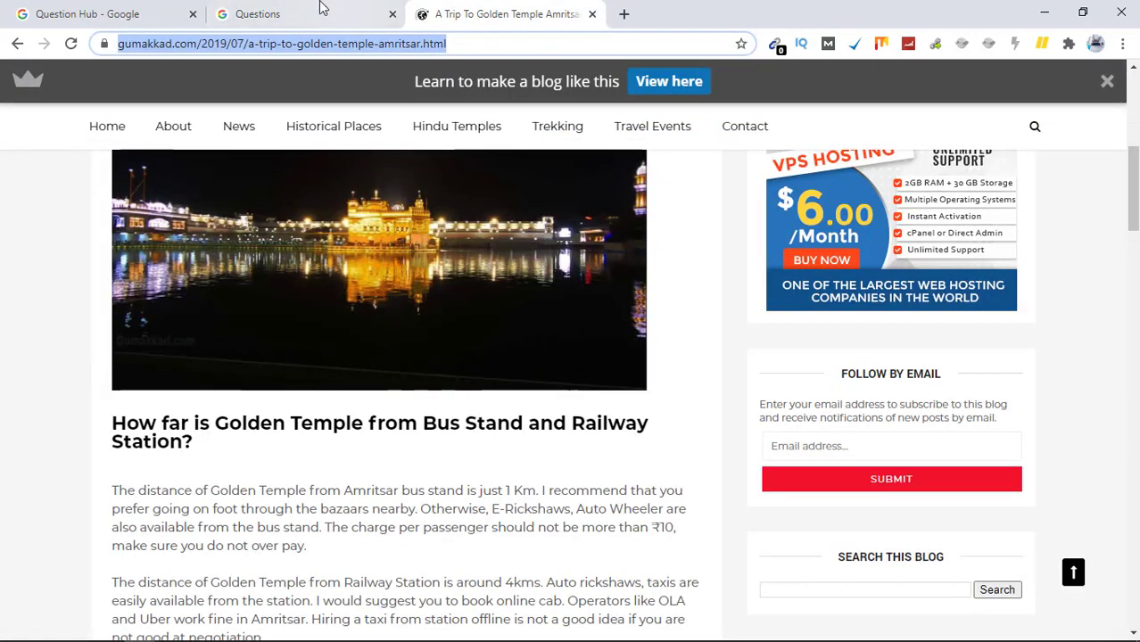
{"action": "left_click", "coordinate": [300, 7]}
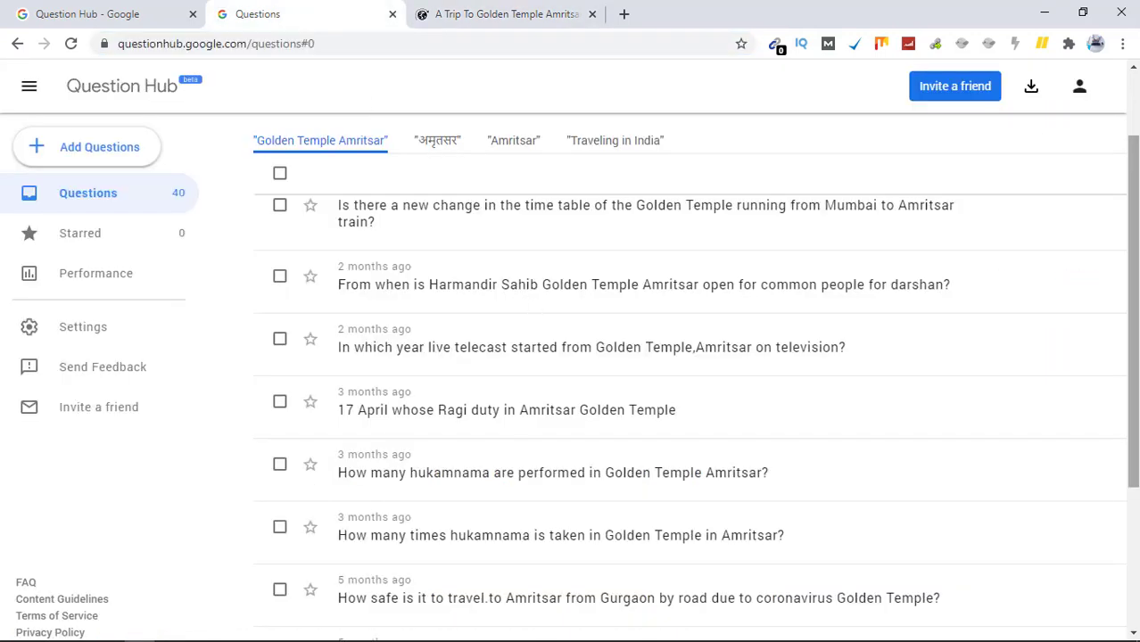
{"action": "left_click_drag", "start_coordinate": [1133, 331], "coordinate": [1123, 499]}
{"action": "scroll", "coordinate": [1123, 498], "scroll_direction": "up", "scroll_amount": 3}
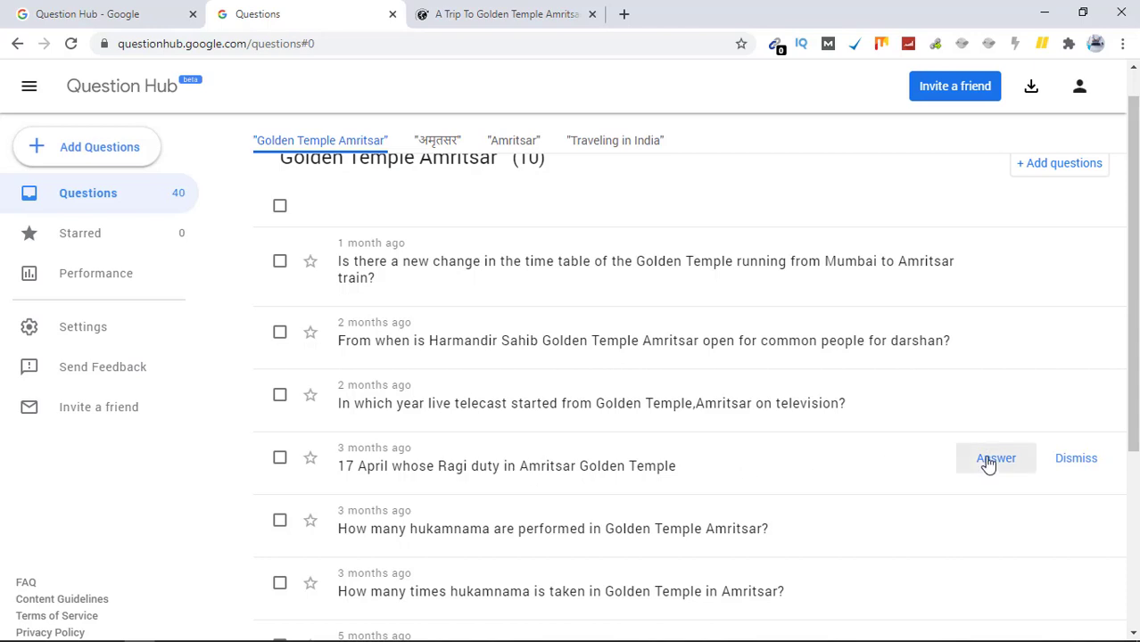
Submit the copied Golden Temple article URL as the answer to the 17 April Ragi duty question.
{"action": "left_click", "coordinate": [993, 460]}
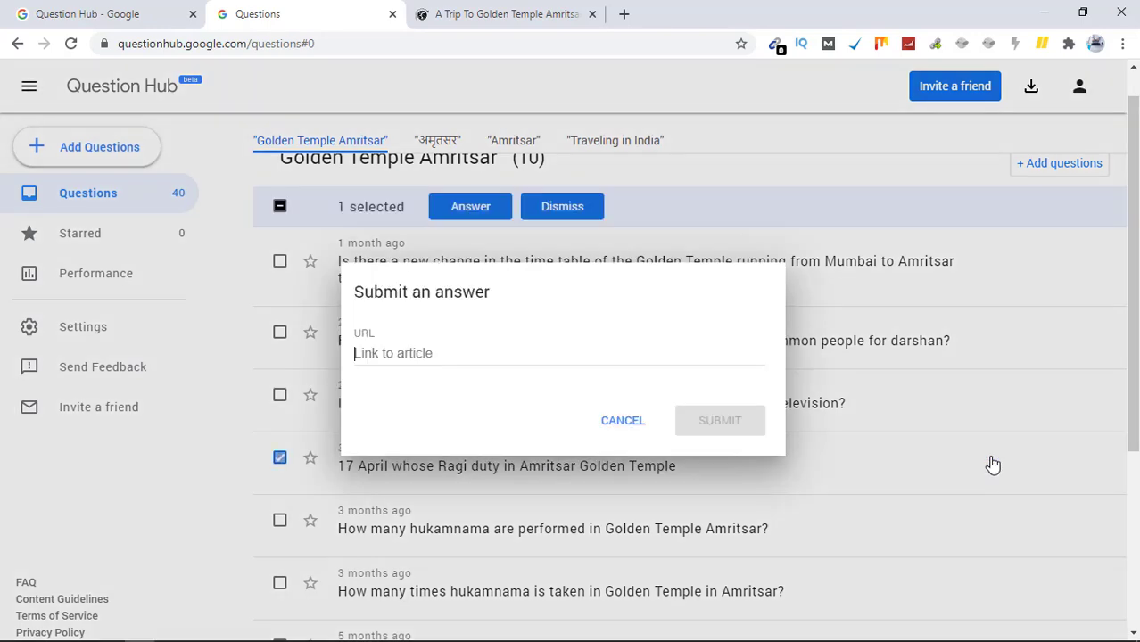
{"action": "left_click", "coordinate": [540, 355]}
{"action": "key", "text": "ctrl+v"}
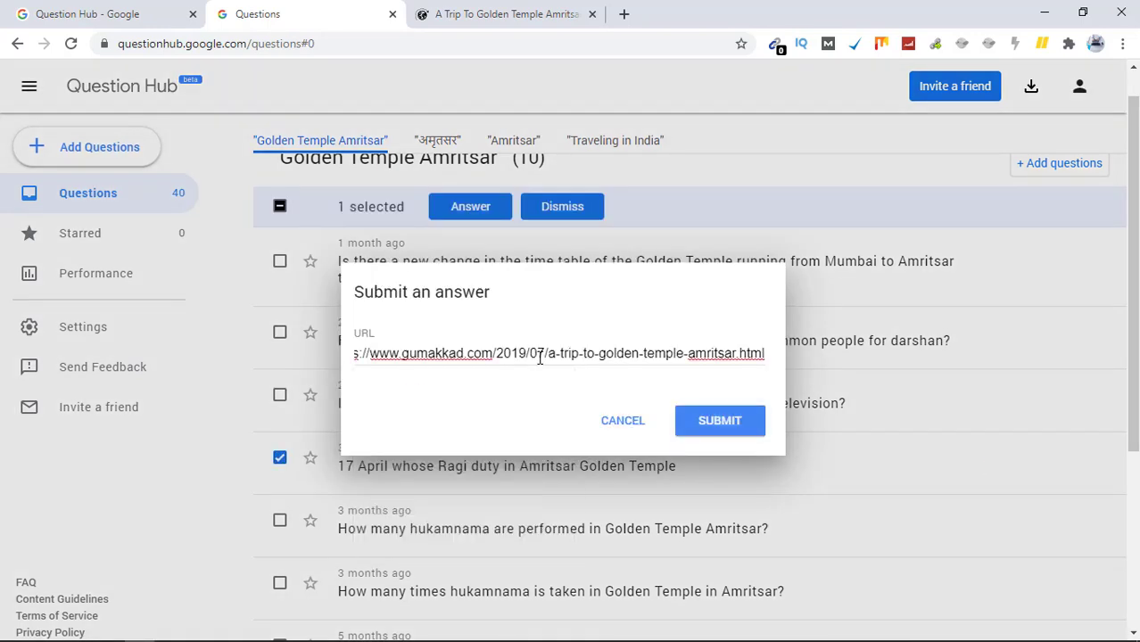
{"action": "left_click", "coordinate": [730, 421]}
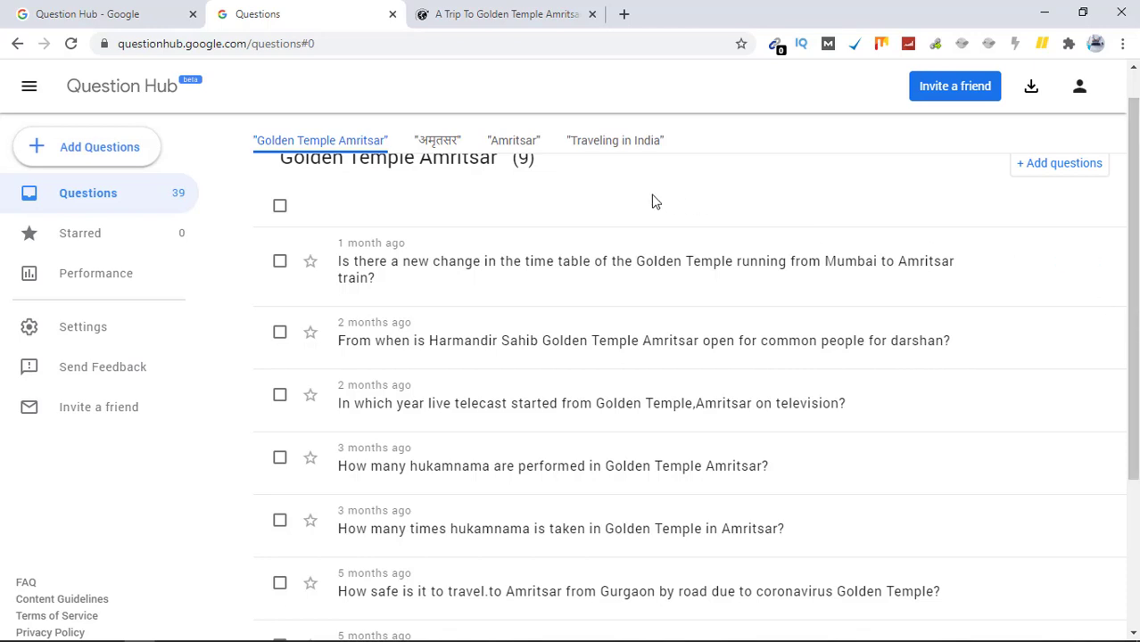
Authorize Question Hub to read Search Console data from the Performance page.
{"action": "left_click", "coordinate": [104, 275]}
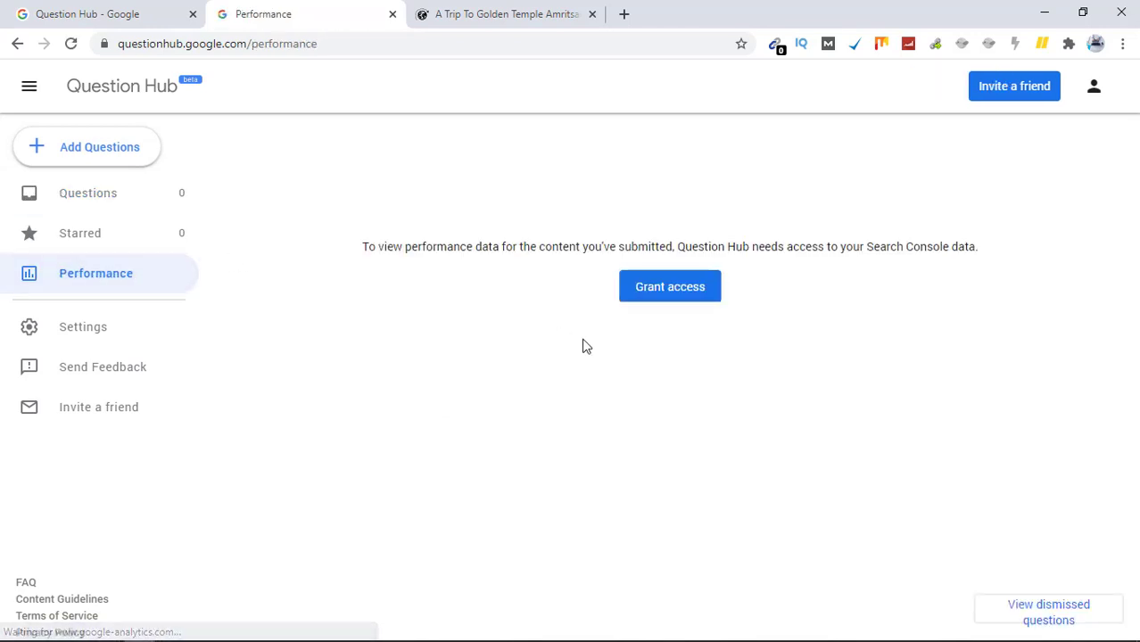
{"action": "left_click", "coordinate": [670, 294]}
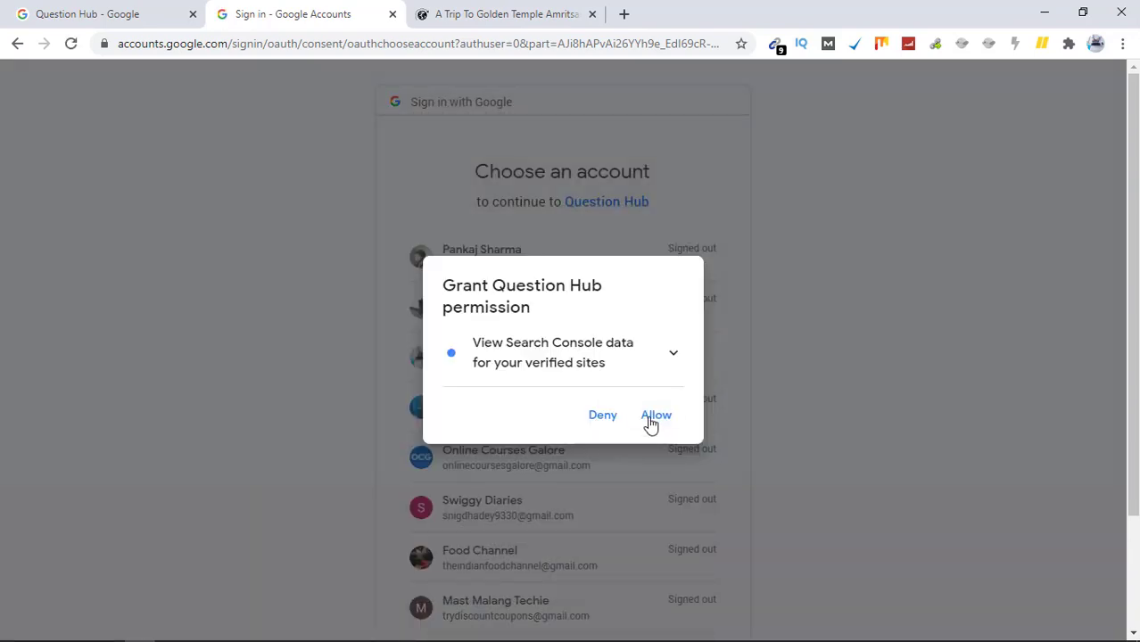
{"action": "left_click", "coordinate": [653, 418]}
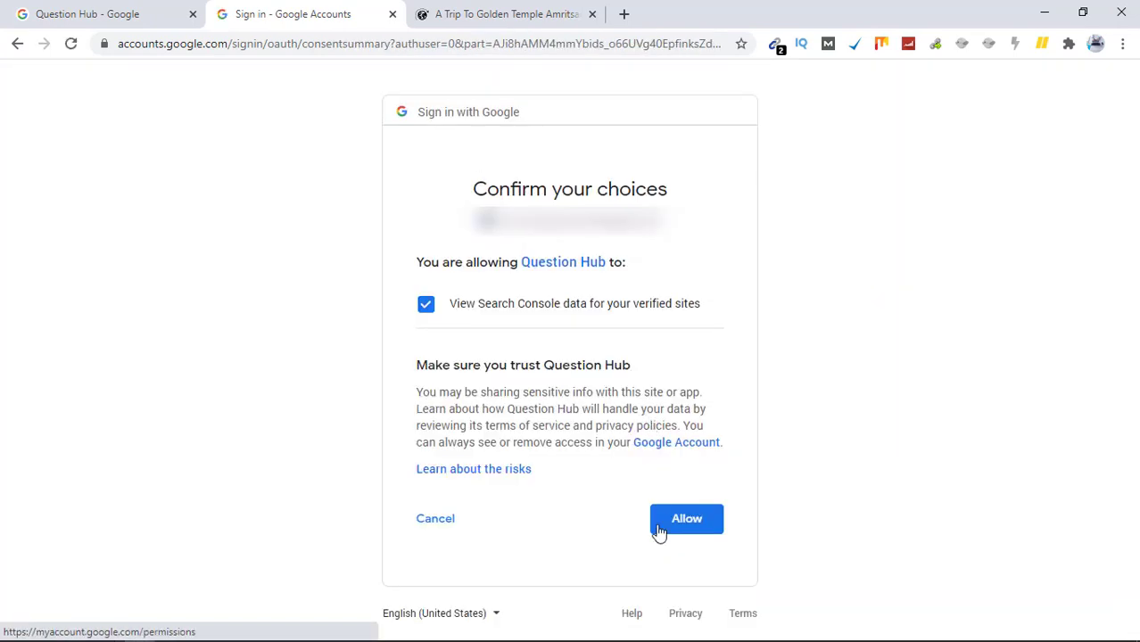
{"action": "left_click", "coordinate": [678, 528]}
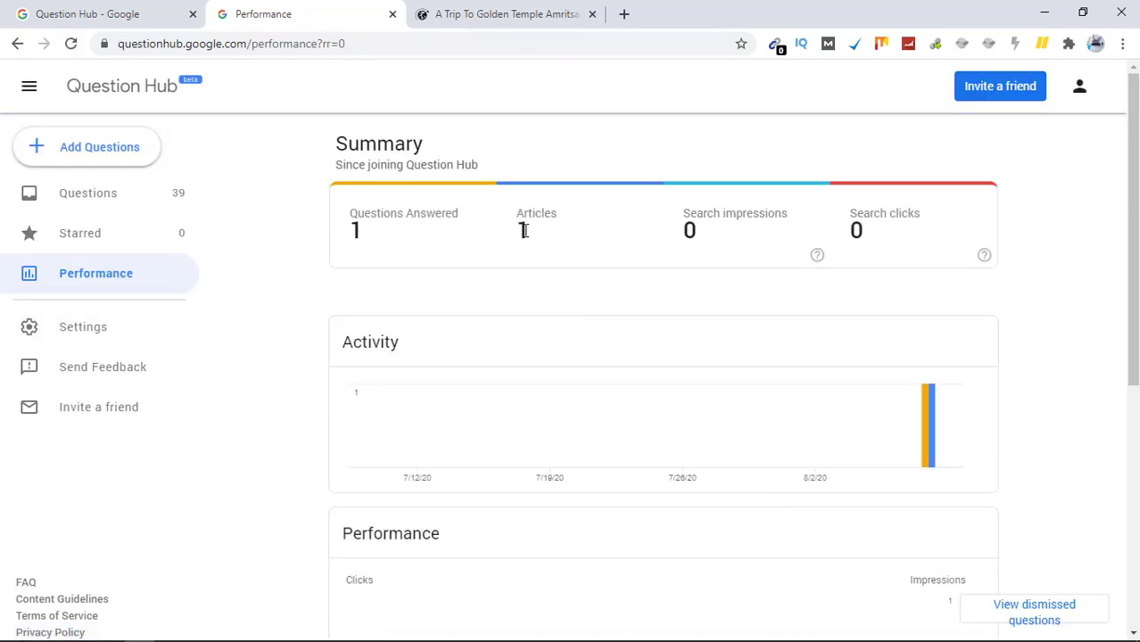
{"action": "mouse_move", "coordinate": [929, 443]}
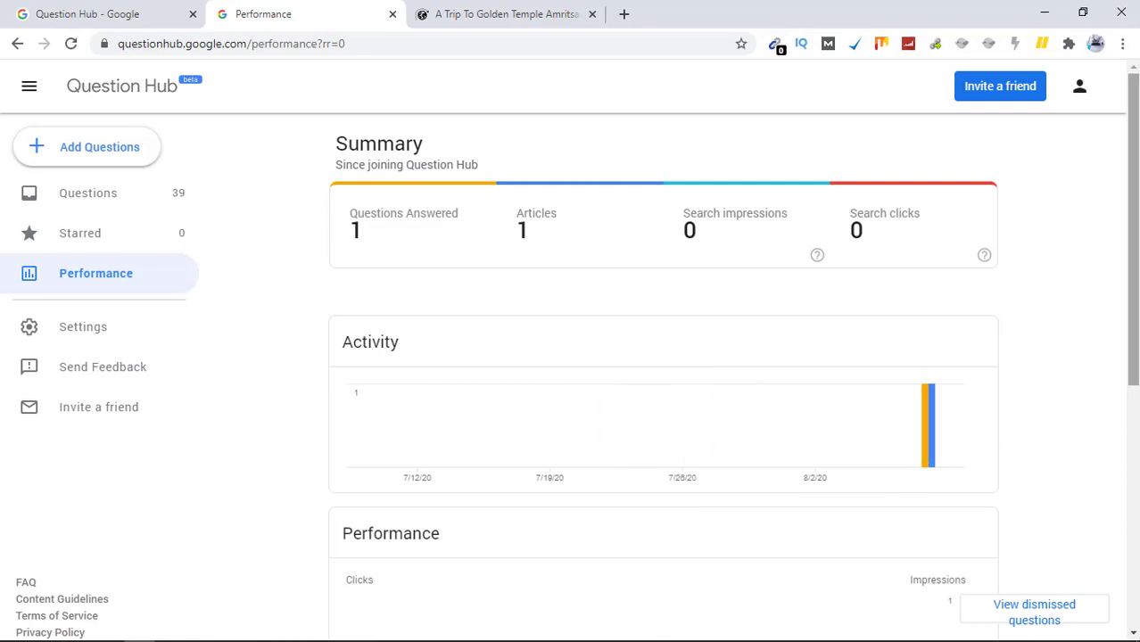
{"action": "mouse_move", "coordinate": [1136, 335]}
{"action": "left_mouse_down"}
{"action": "mouse_move", "coordinate": [1119, 415]}
{"action": "mouse_move", "coordinate": [1130, 448]}
{"action": "mouse_move", "coordinate": [1137, 338]}
{"action": "left_mouse_up"}
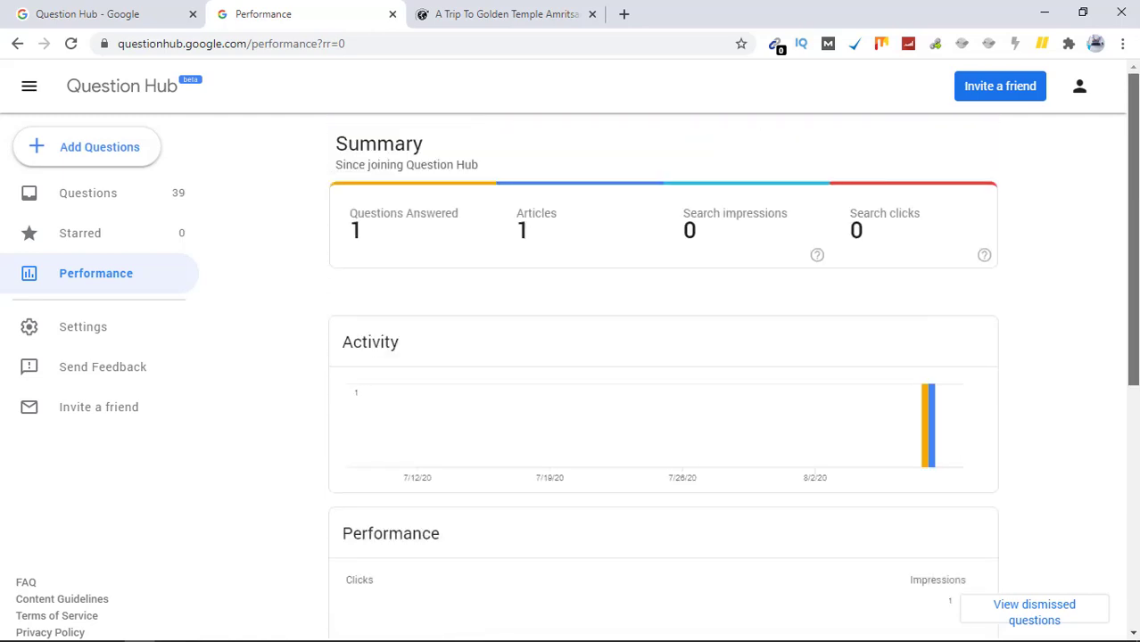
Scroll through the Traveling in India questions, then return to the Golden Temple article.
{"action": "left_click", "coordinate": [76, 196]}
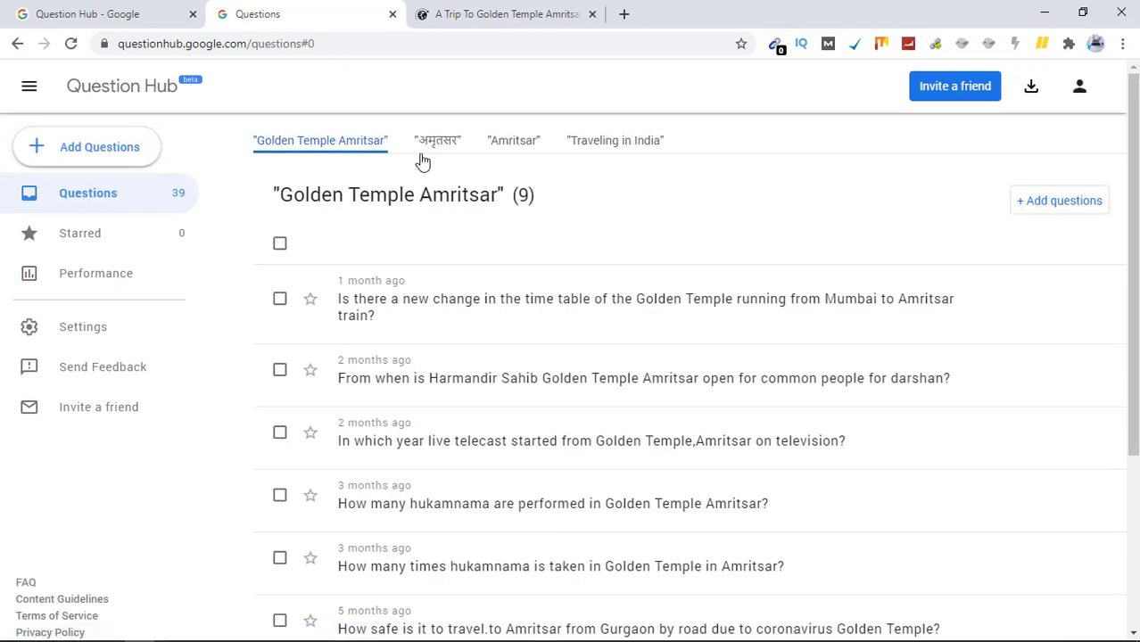
{"action": "left_click", "coordinate": [620, 143]}
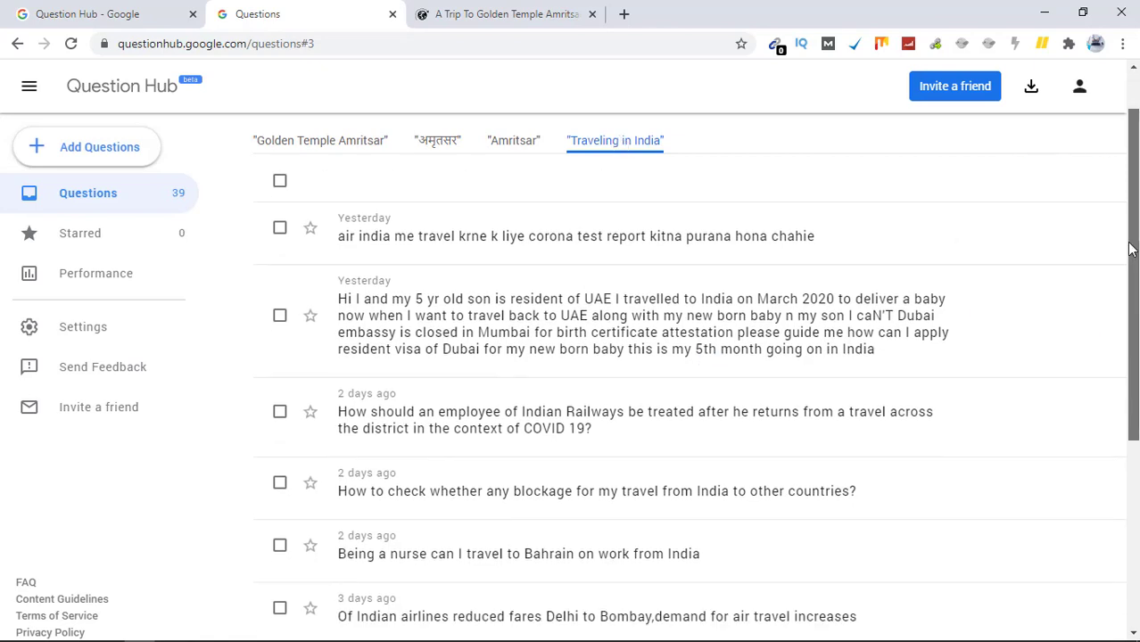
{"action": "scroll", "coordinate": [1124, 268], "scroll_direction": "down", "scroll_amount": 2}
{"action": "scroll", "coordinate": [1112, 365], "scroll_direction": "down", "scroll_amount": 3}
{"action": "left_click", "coordinate": [481, 9]}
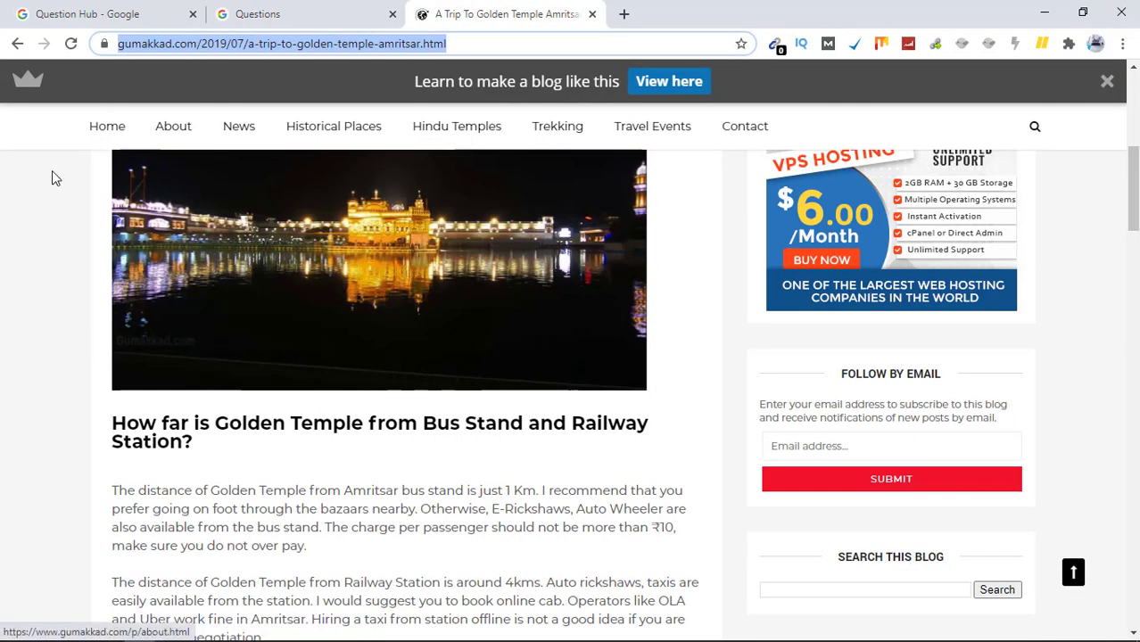
Scroll through the Gumakkad home page posts, then go back to the Question Hub questions.
{"action": "left_click", "coordinate": [106, 130]}
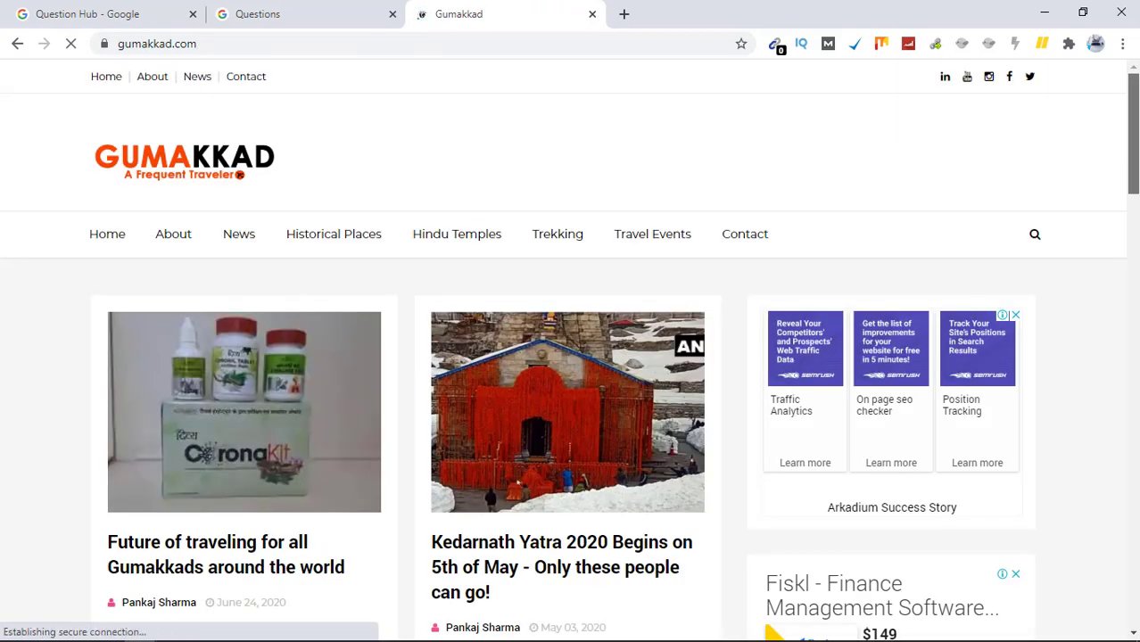
{"action": "scroll", "coordinate": [1136, 212], "scroll_direction": "down", "scroll_amount": 3}
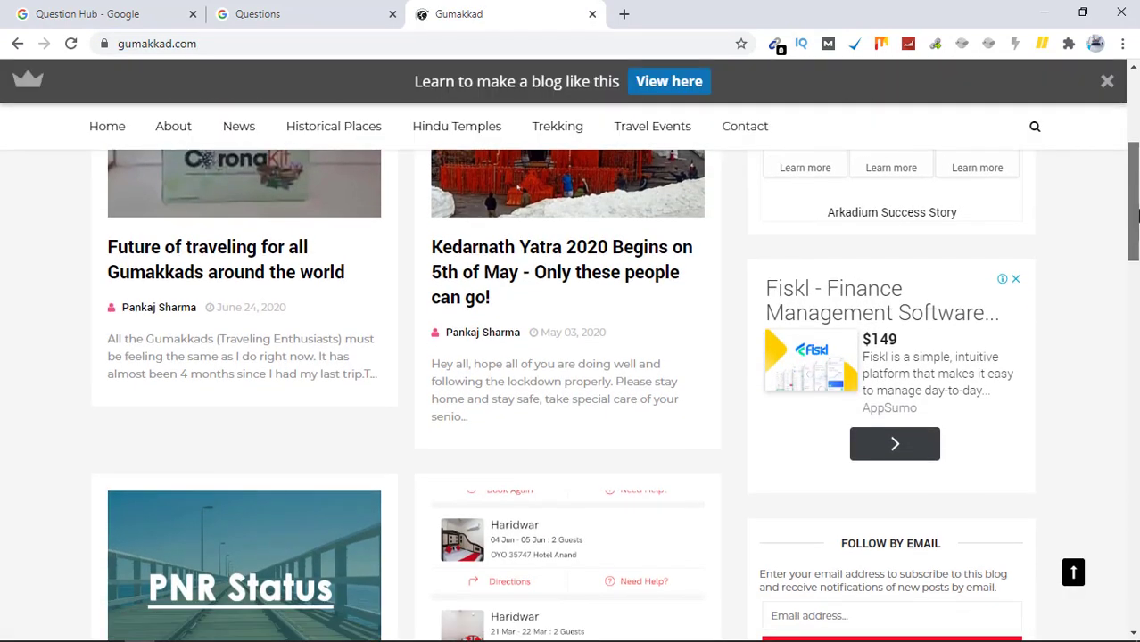
{"action": "left_click_drag", "start_coordinate": [1137, 212], "coordinate": [1131, 318]}
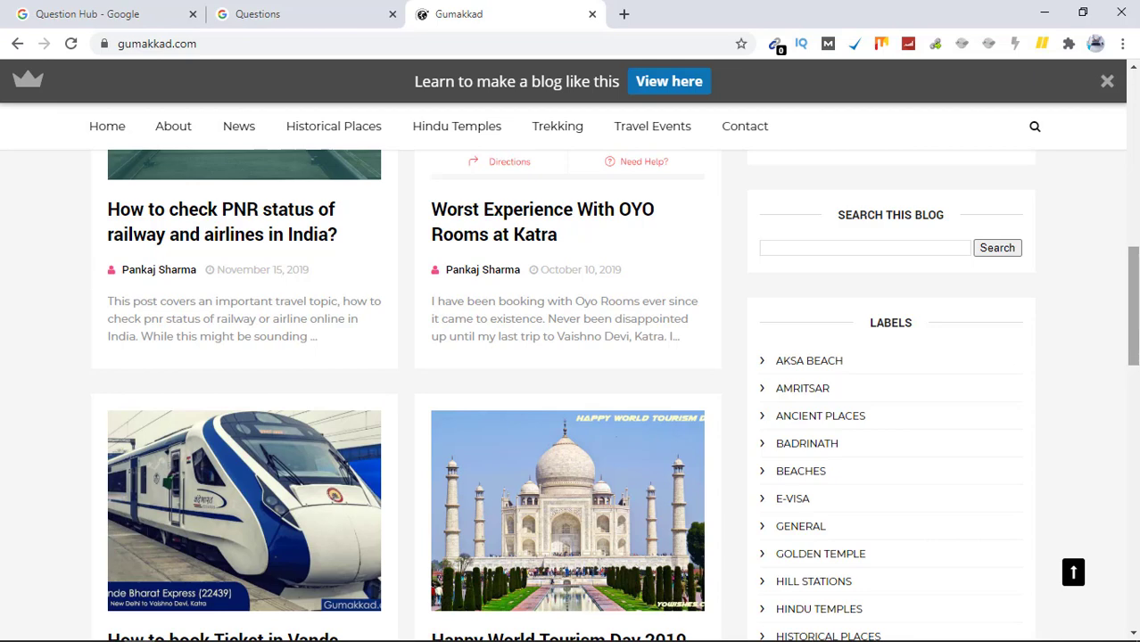
{"action": "scroll", "coordinate": [1133, 304], "scroll_direction": "down", "scroll_amount": 3}
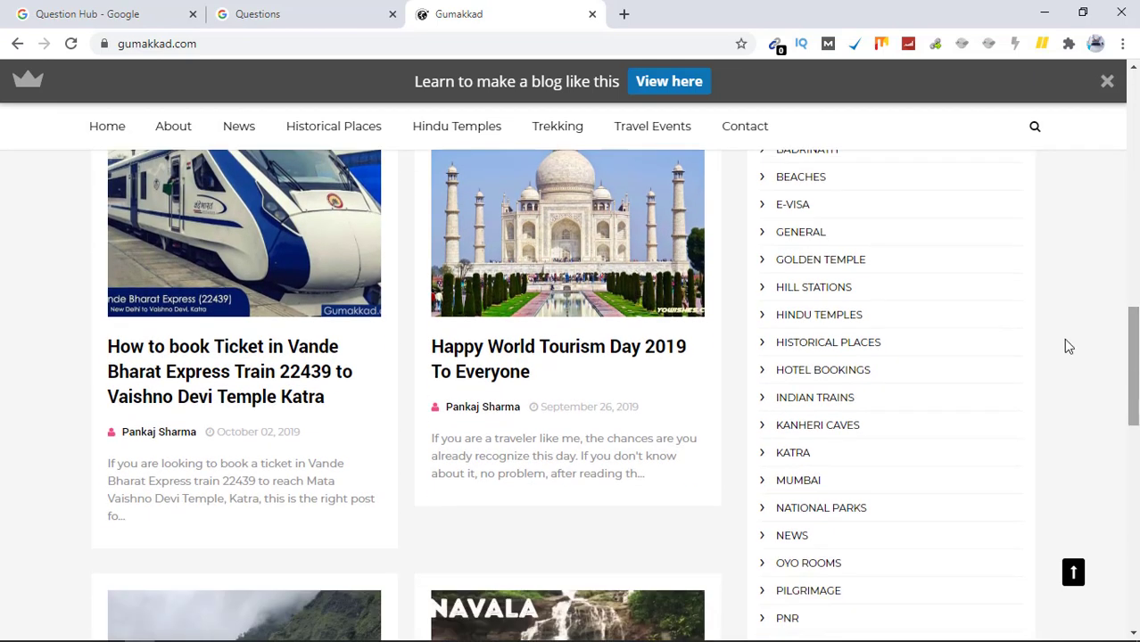
{"action": "left_click", "coordinate": [314, 25]}
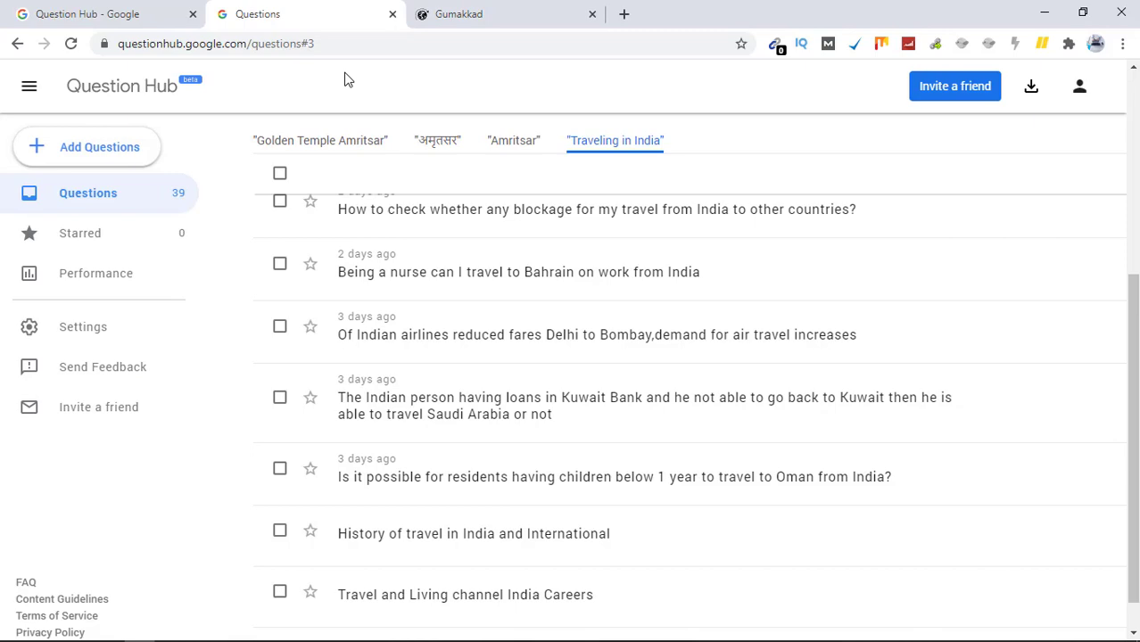
{"action": "scroll", "coordinate": [1133, 357], "scroll_direction": "up", "scroll_amount": 2}
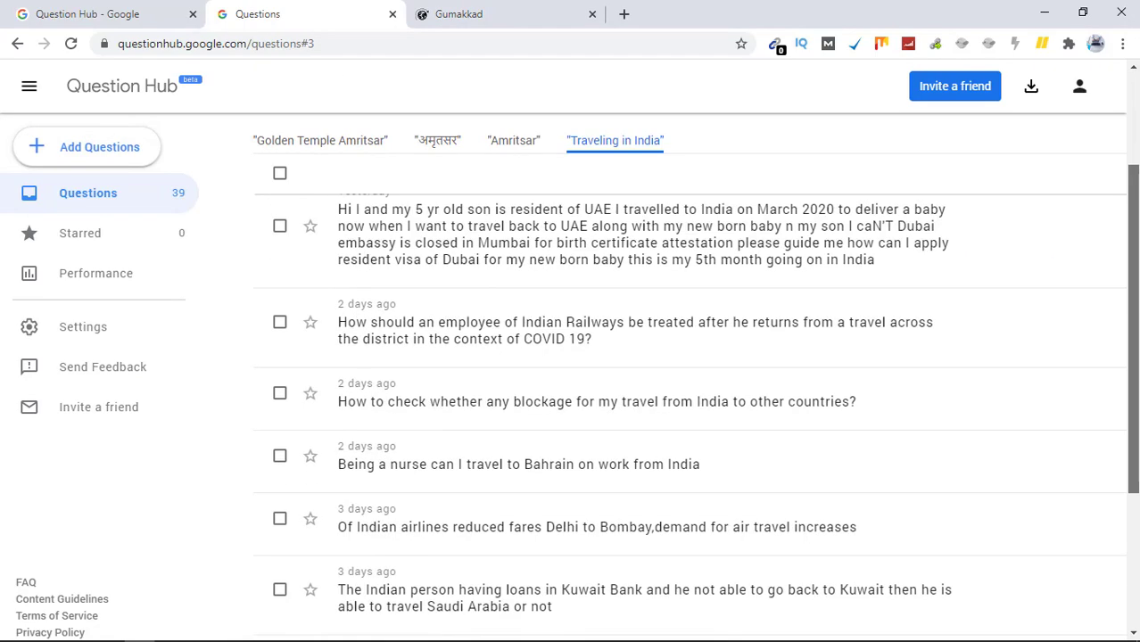
{"action": "scroll", "coordinate": [687, 357], "scroll_direction": "up", "scroll_amount": 2}
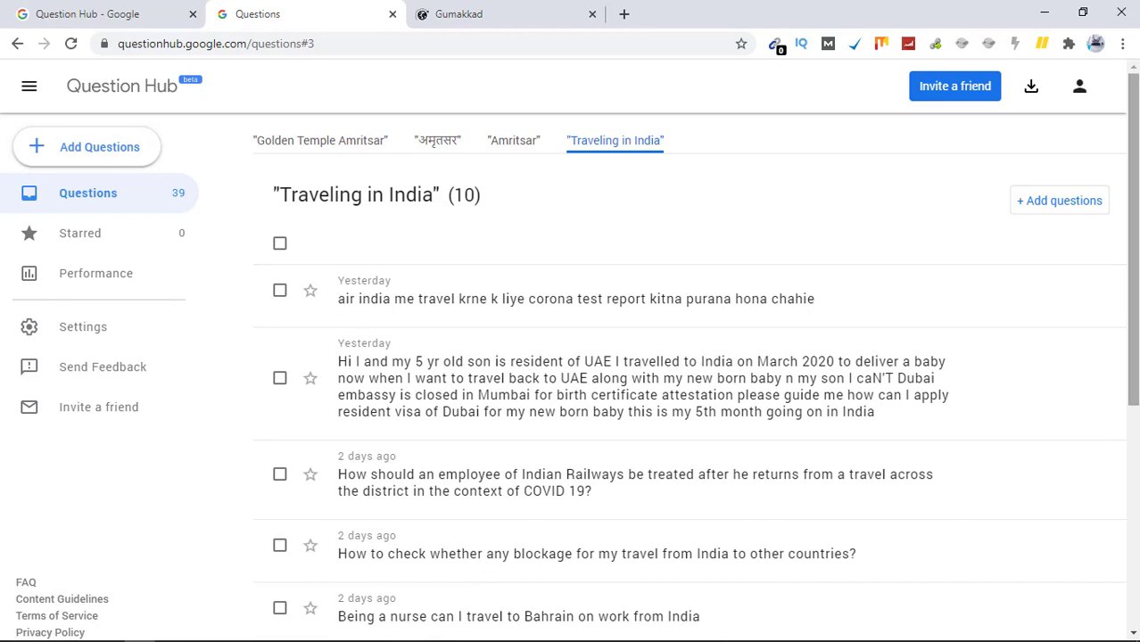
{"action": "left_click_drag", "start_coordinate": [1137, 152], "coordinate": [1137, 379]}
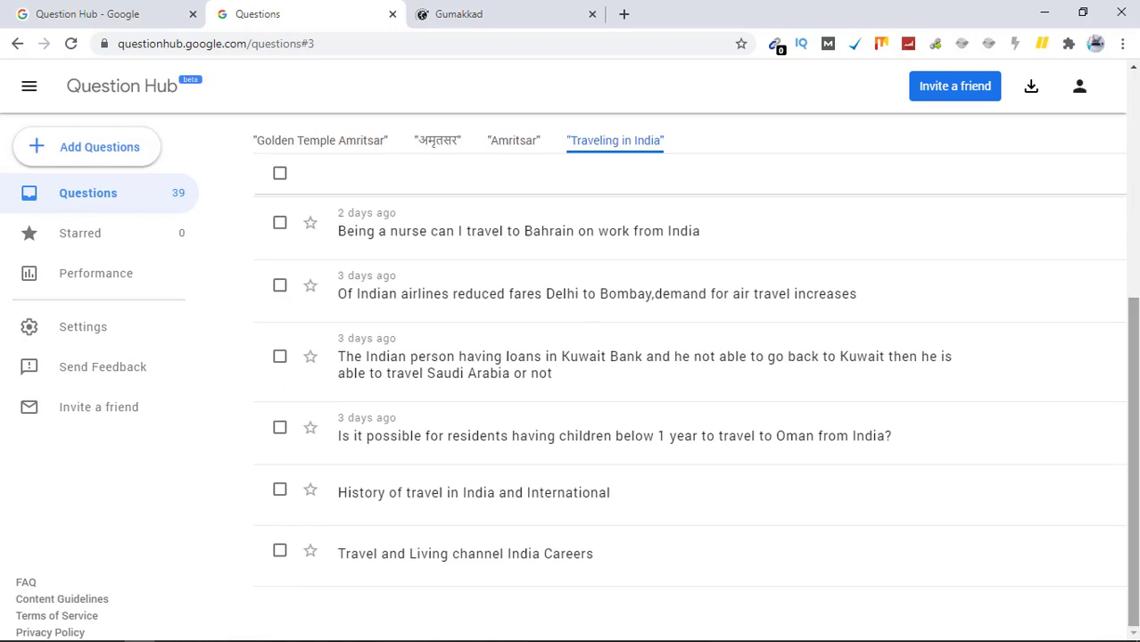